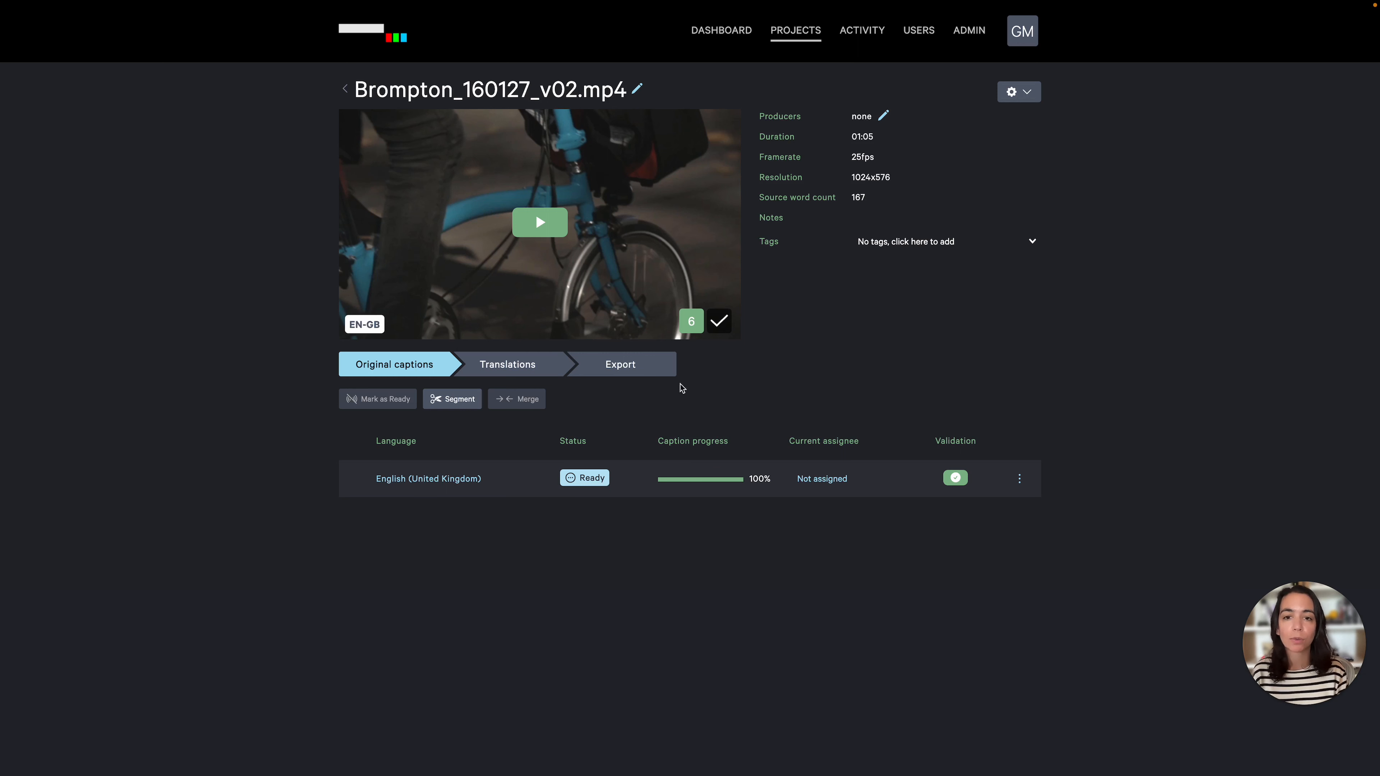
Step: Start a CaptionHub voiceover for the English (United Kingdom) captions with Eleven Labs as the voice provider
{"action": "left_click", "coordinate": [645, 370]}
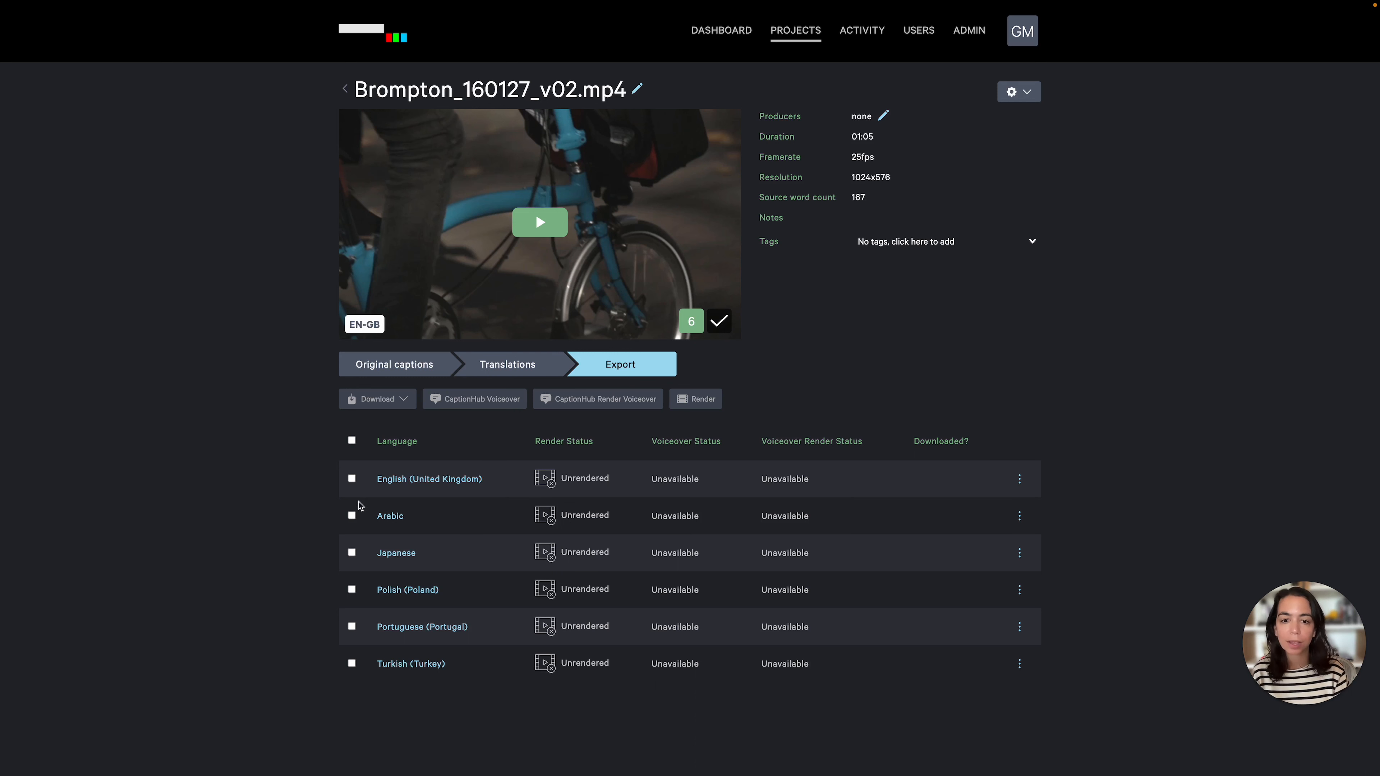
{"action": "left_click", "coordinate": [351, 479]}
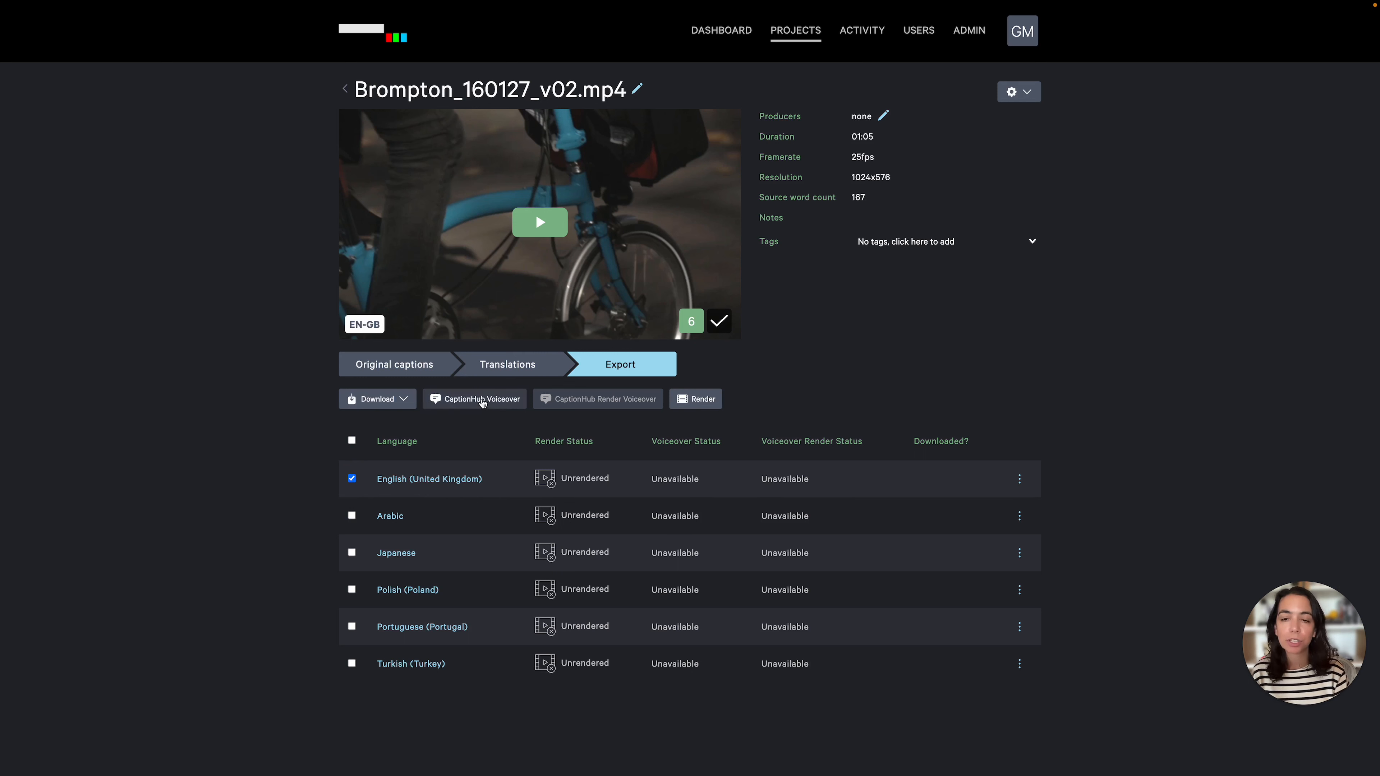
{"action": "left_click", "coordinate": [482, 400]}
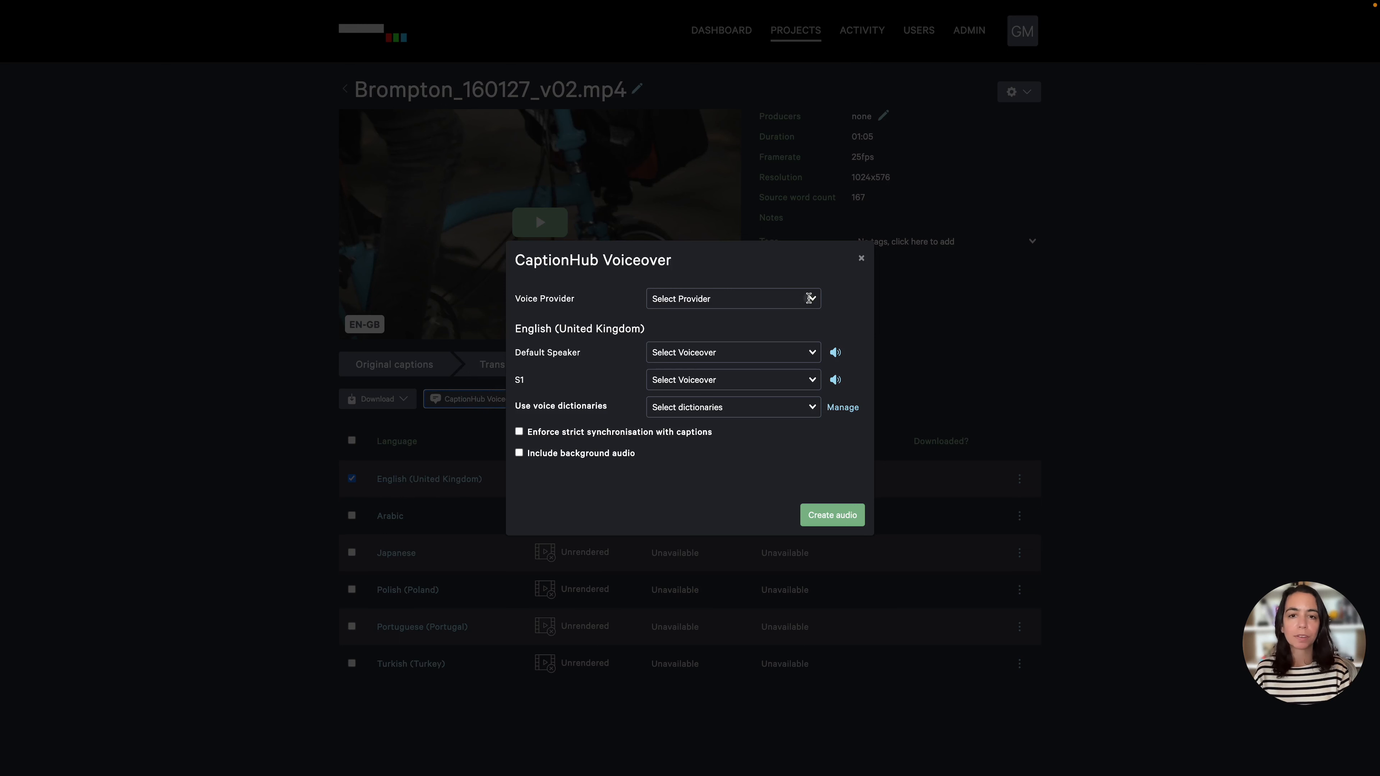
{"action": "left_click", "coordinate": [809, 298]}
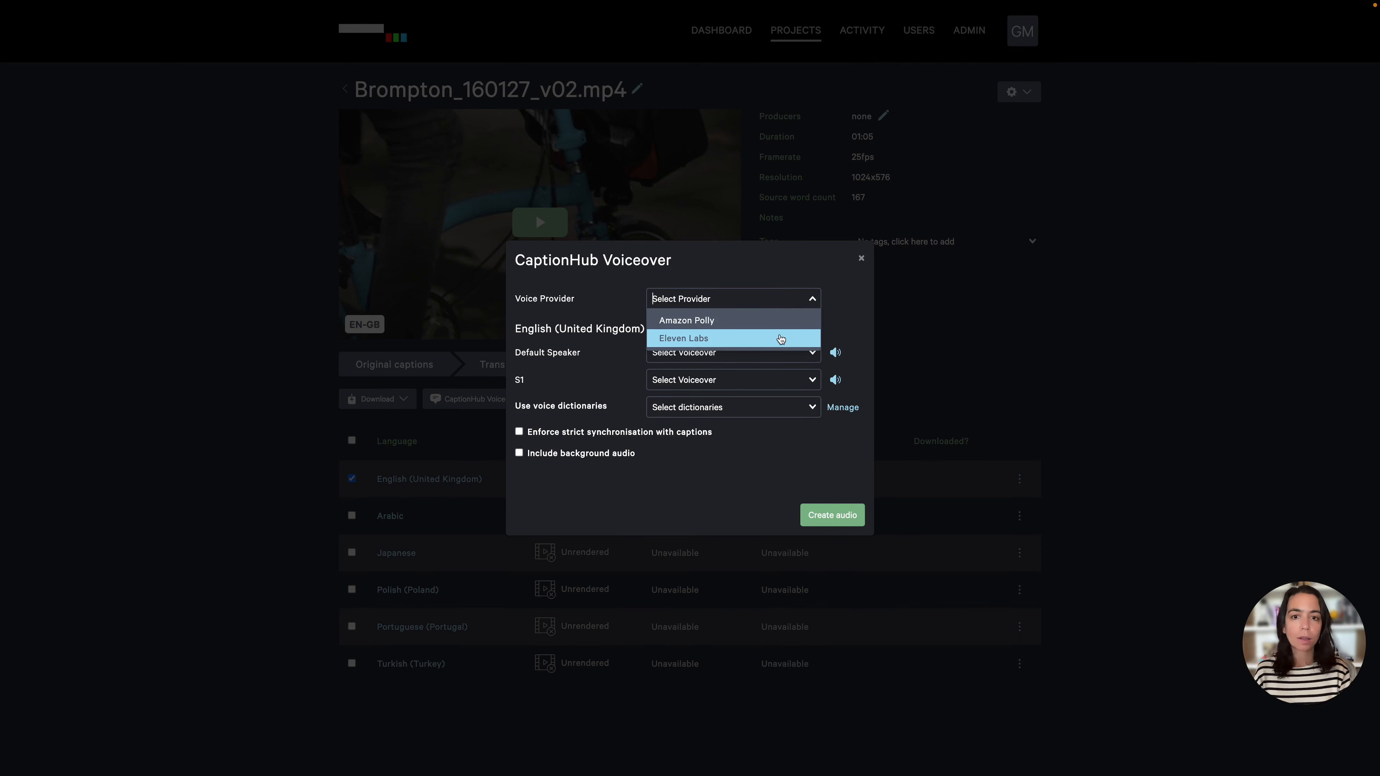
{"action": "left_click", "coordinate": [781, 338]}
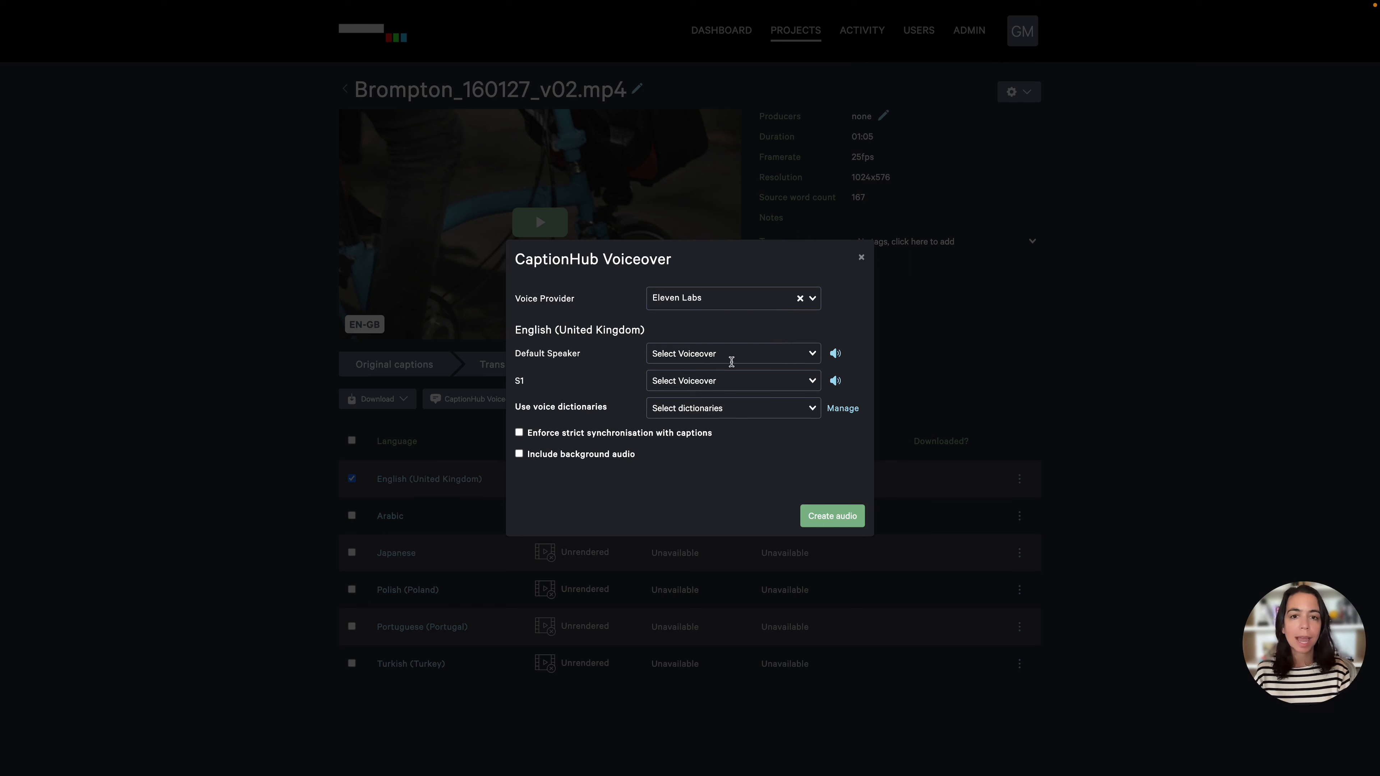
Step: Assign the Bill (Male) voice to both the default speaker and S1 for English (United Kingdom)
{"action": "left_click", "coordinate": [730, 358]}
{"action": "left_click", "coordinate": [718, 375]}
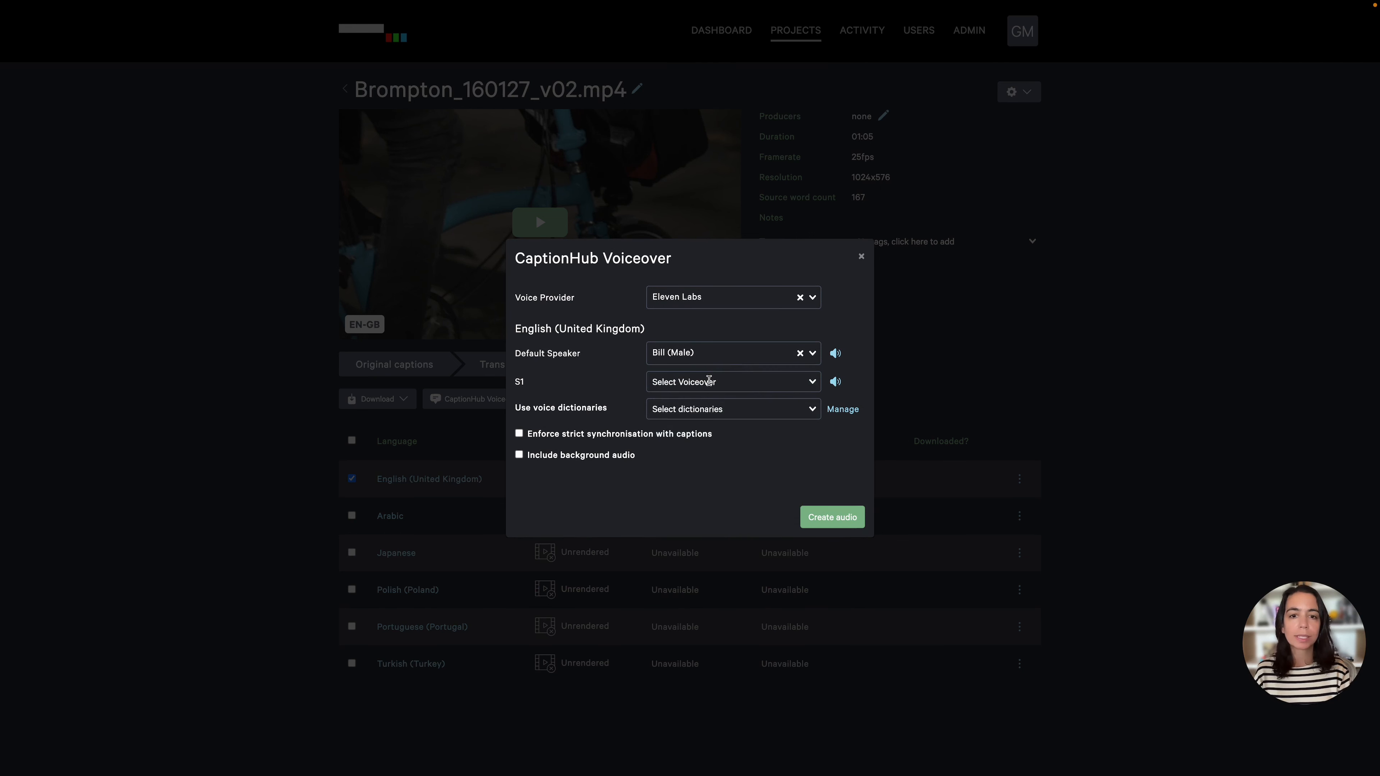
{"action": "left_click", "coordinate": [709, 380]}
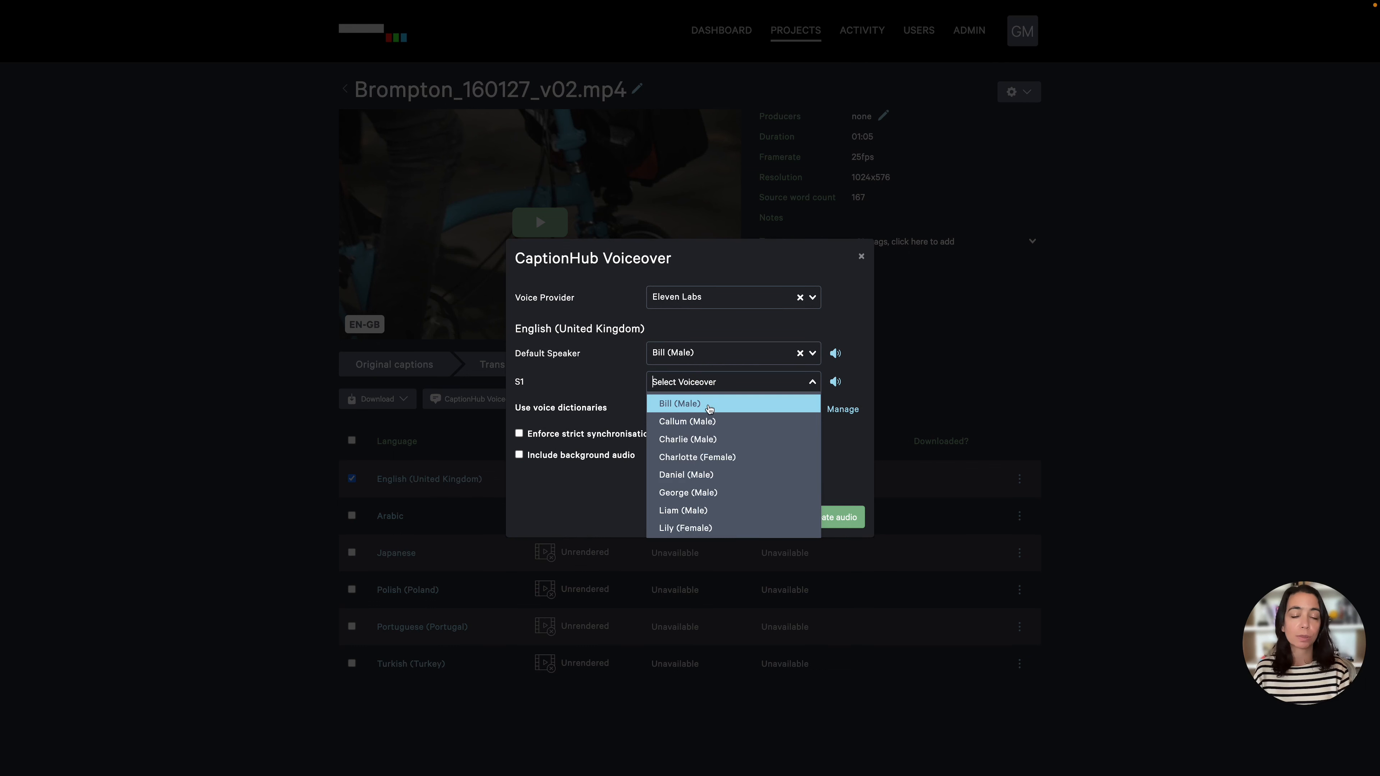
{"action": "left_click", "coordinate": [712, 403]}
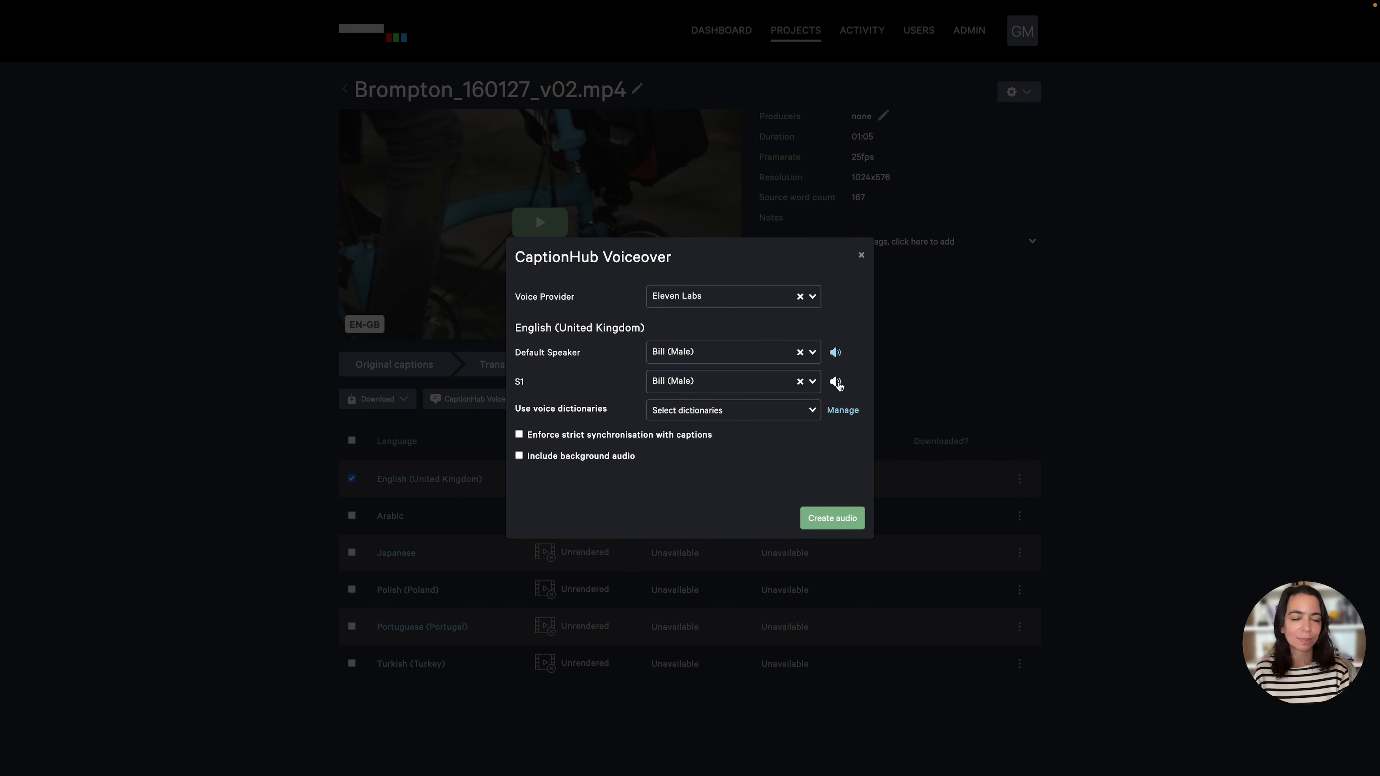
Step: Preview the voice chosen for S1 and review the other voices available for that speaker
{"action": "left_click", "coordinate": [836, 382]}
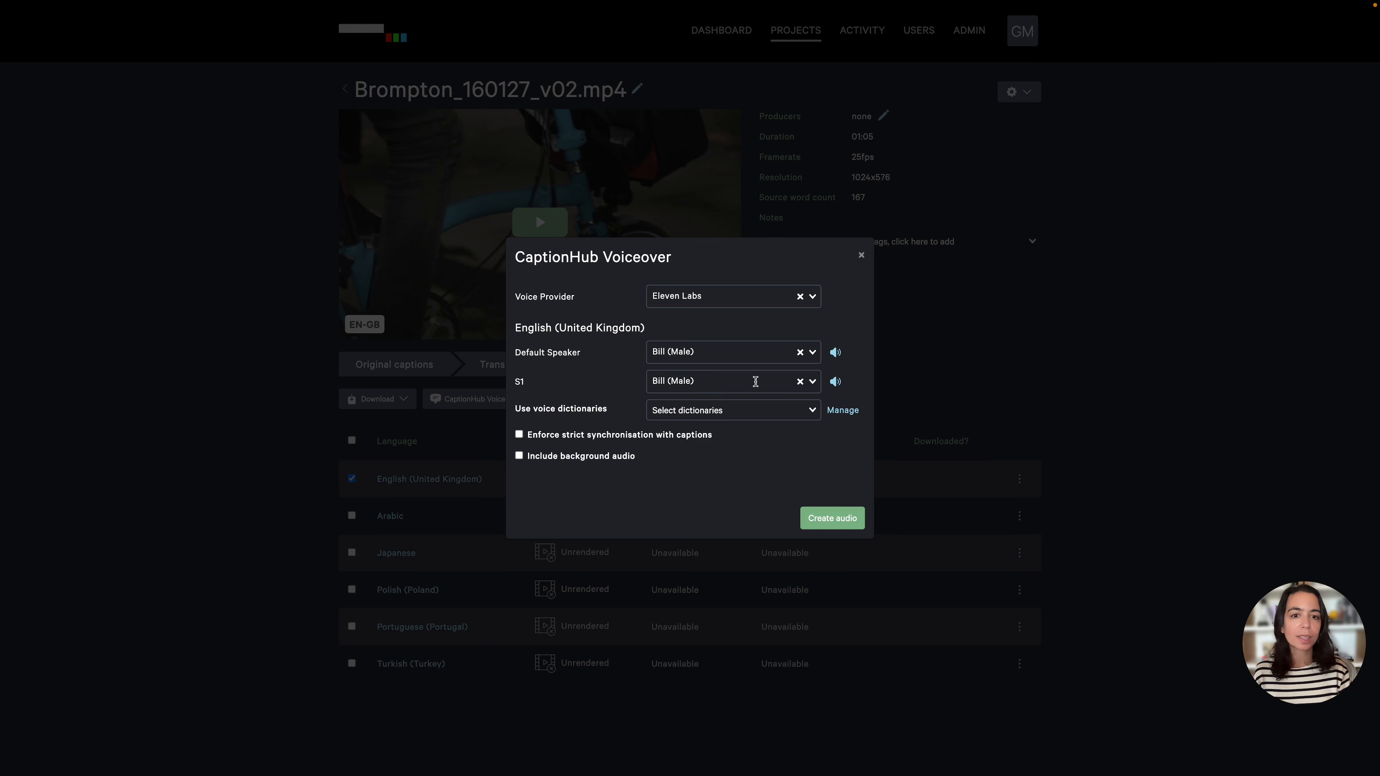
{"action": "left_click", "coordinate": [755, 381]}
{"action": "scroll", "coordinate": [739, 468], "scroll_direction": "down", "scroll_amount": 1}
{"action": "scroll", "coordinate": [740, 466], "scroll_direction": "up", "scroll_amount": 1}
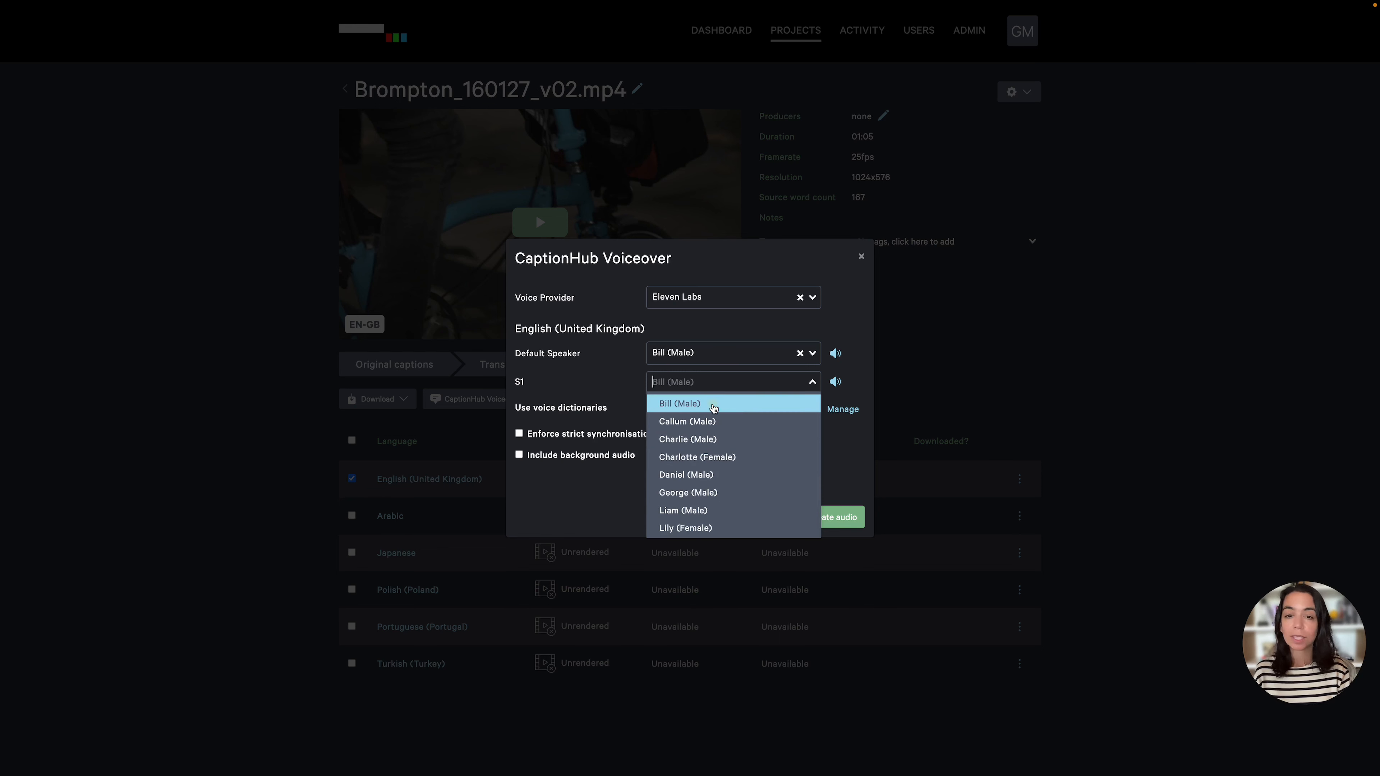
{"action": "left_click", "coordinate": [712, 387]}
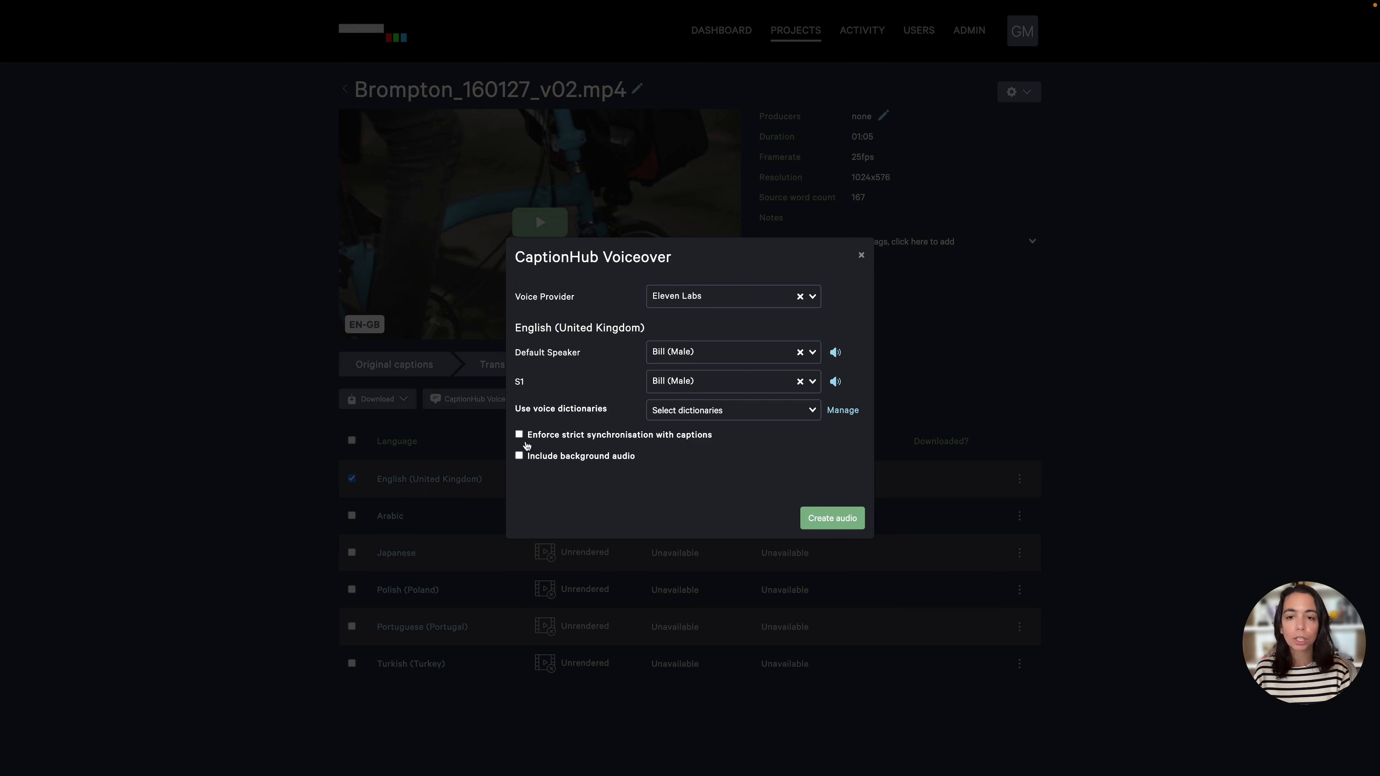
Step: Create the English voiceover audio with strict caption synchronisation and background audio enabled
{"action": "left_click", "coordinate": [519, 434]}
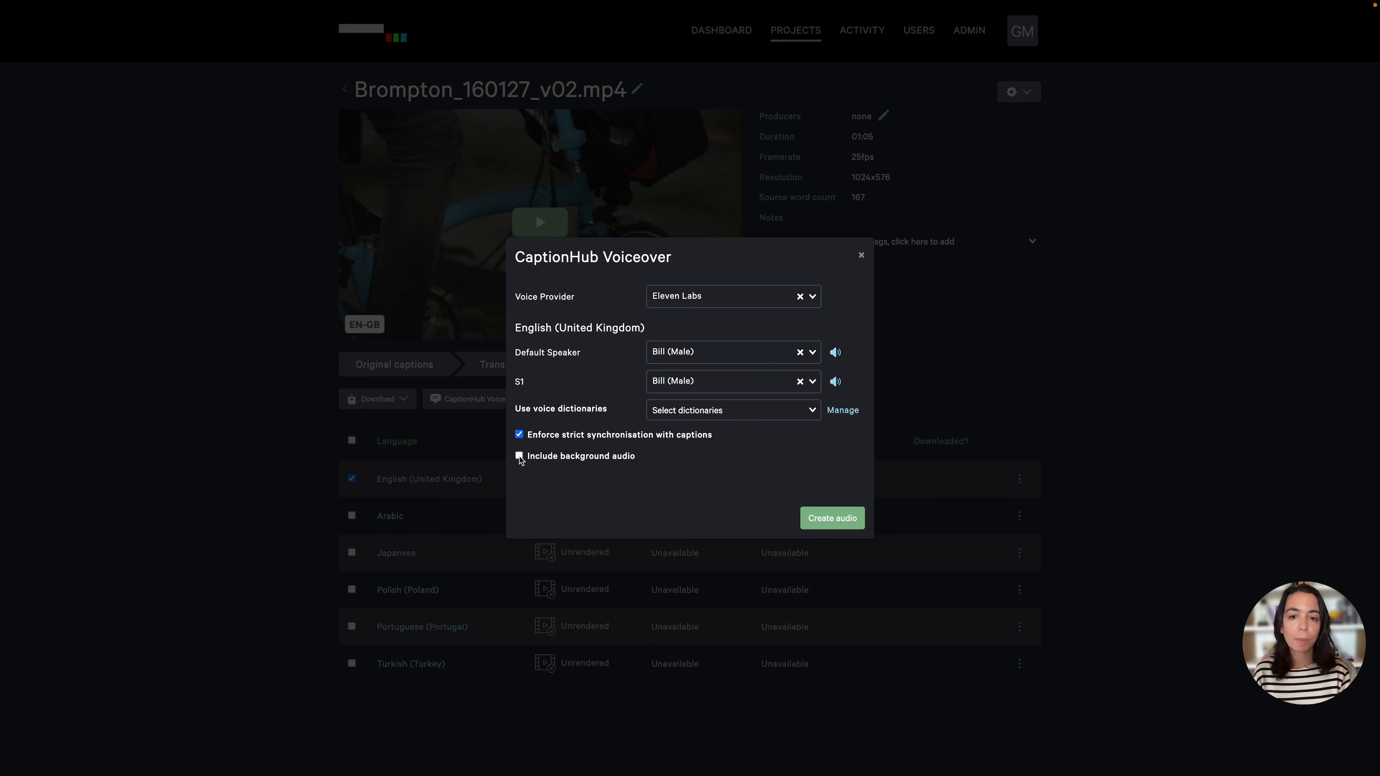
{"action": "left_click", "coordinate": [519, 457]}
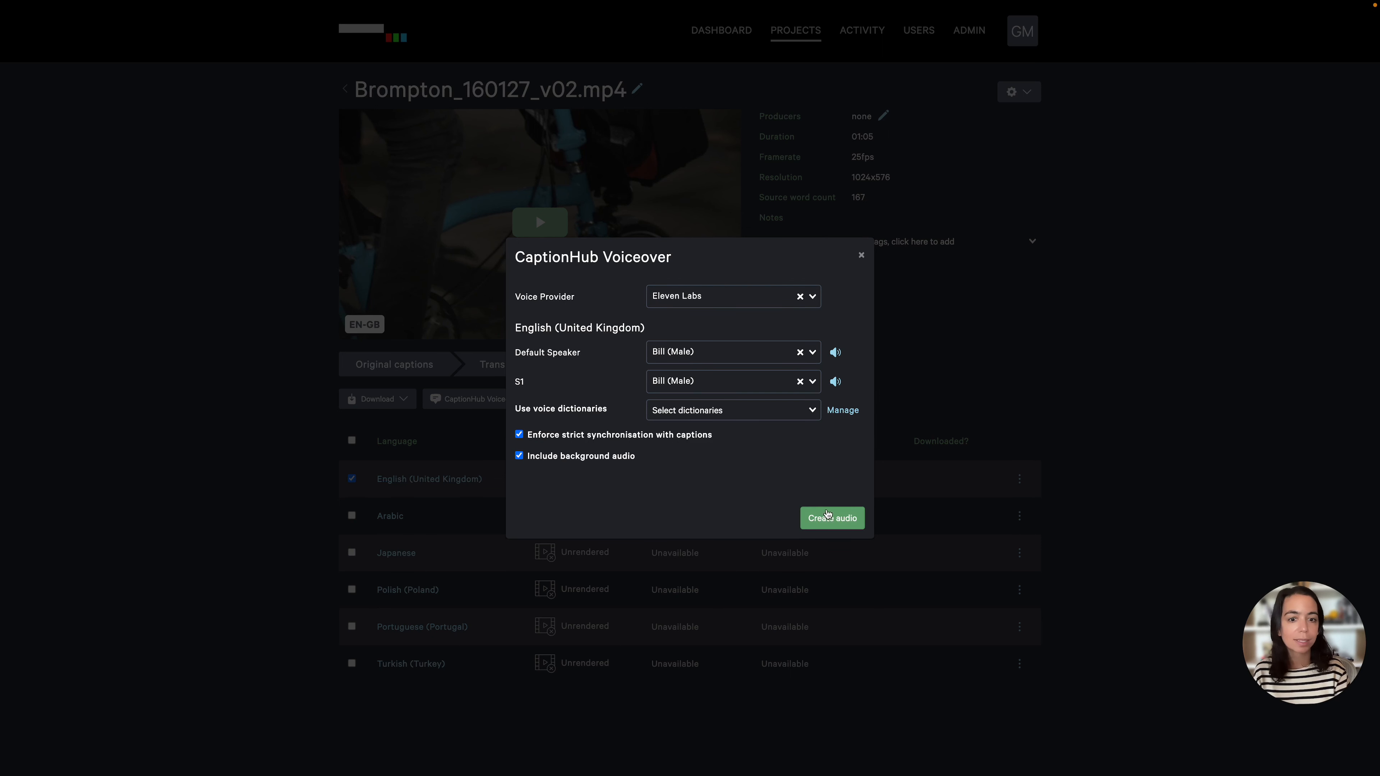
{"action": "left_click", "coordinate": [830, 516]}
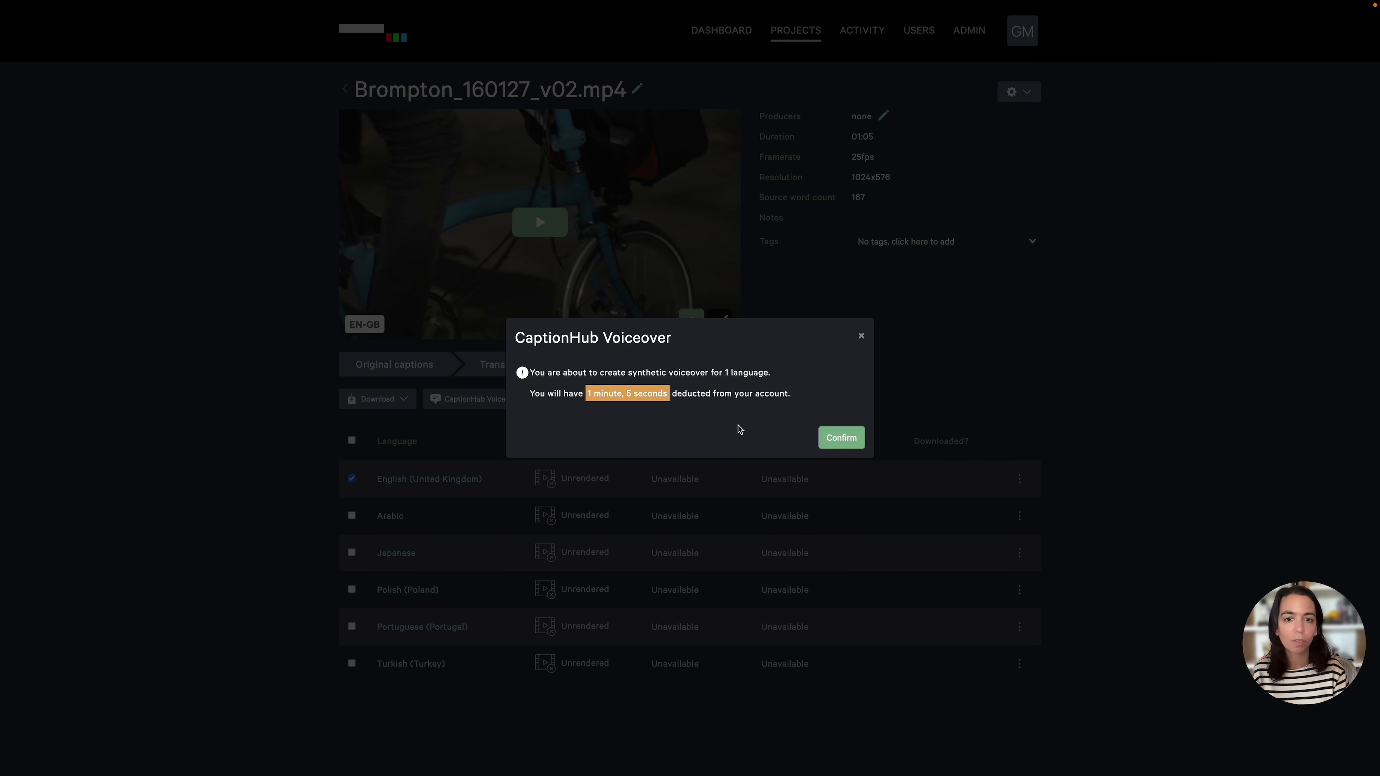
{"action": "left_click", "coordinate": [843, 438]}
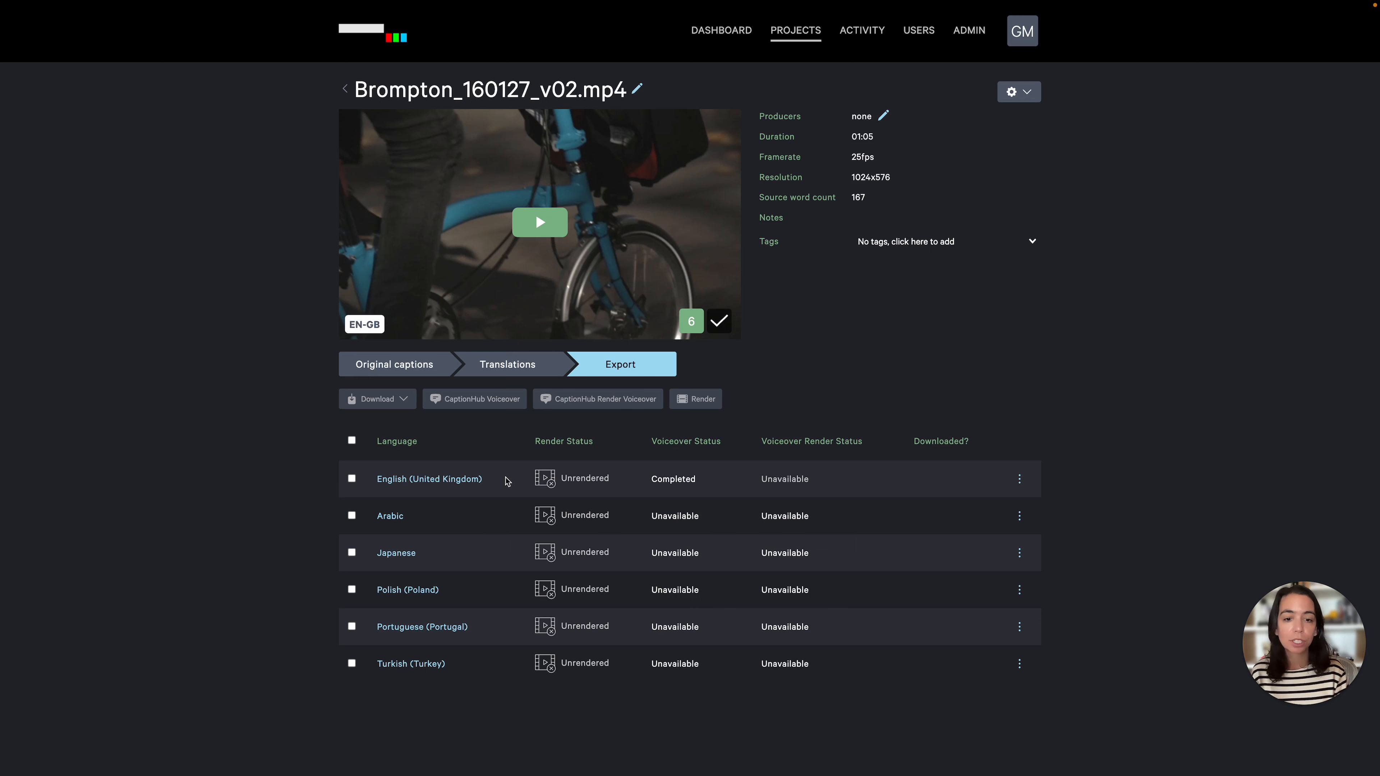
Step: Add Spanish (Spain) and Italian translations to the project
{"action": "scroll", "coordinate": [506, 481], "scroll_direction": "down", "scroll_amount": 2}
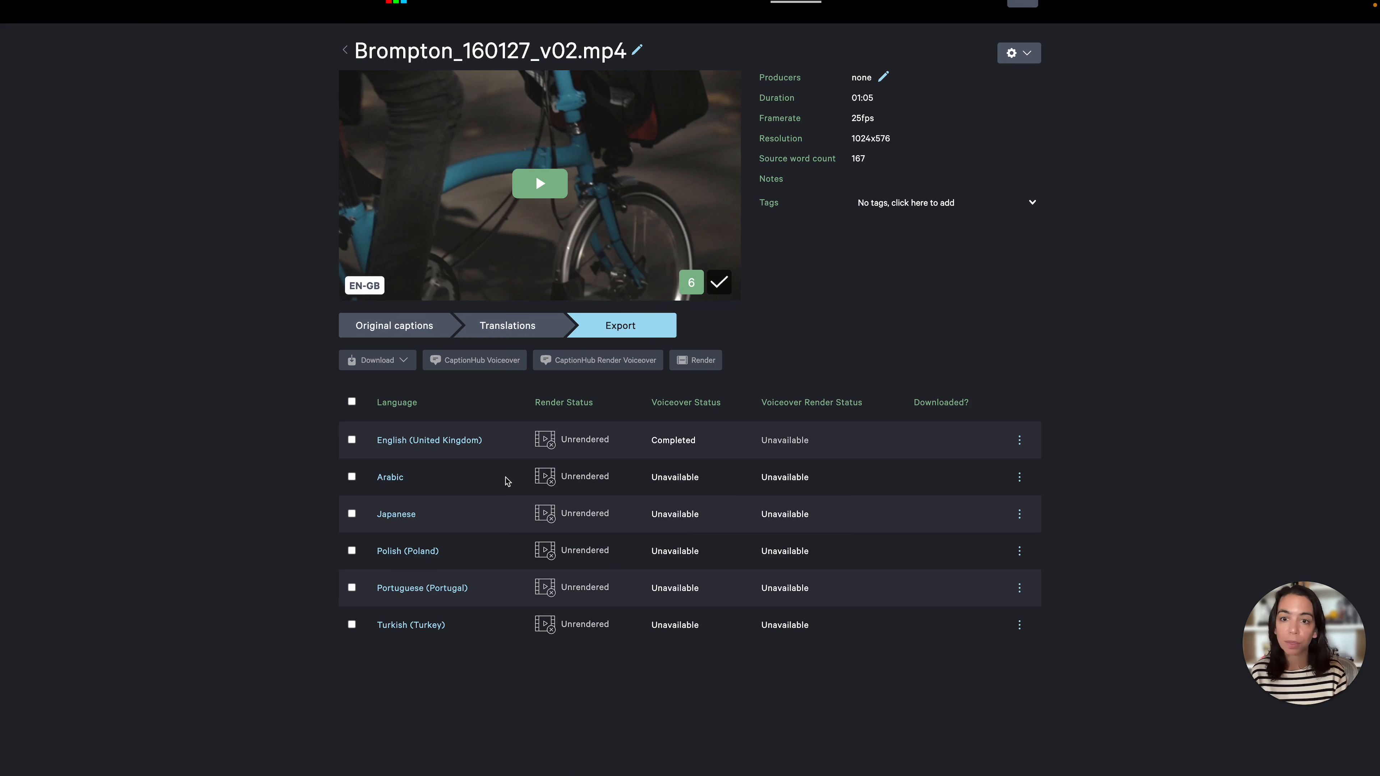
{"action": "left_click", "coordinate": [520, 333]}
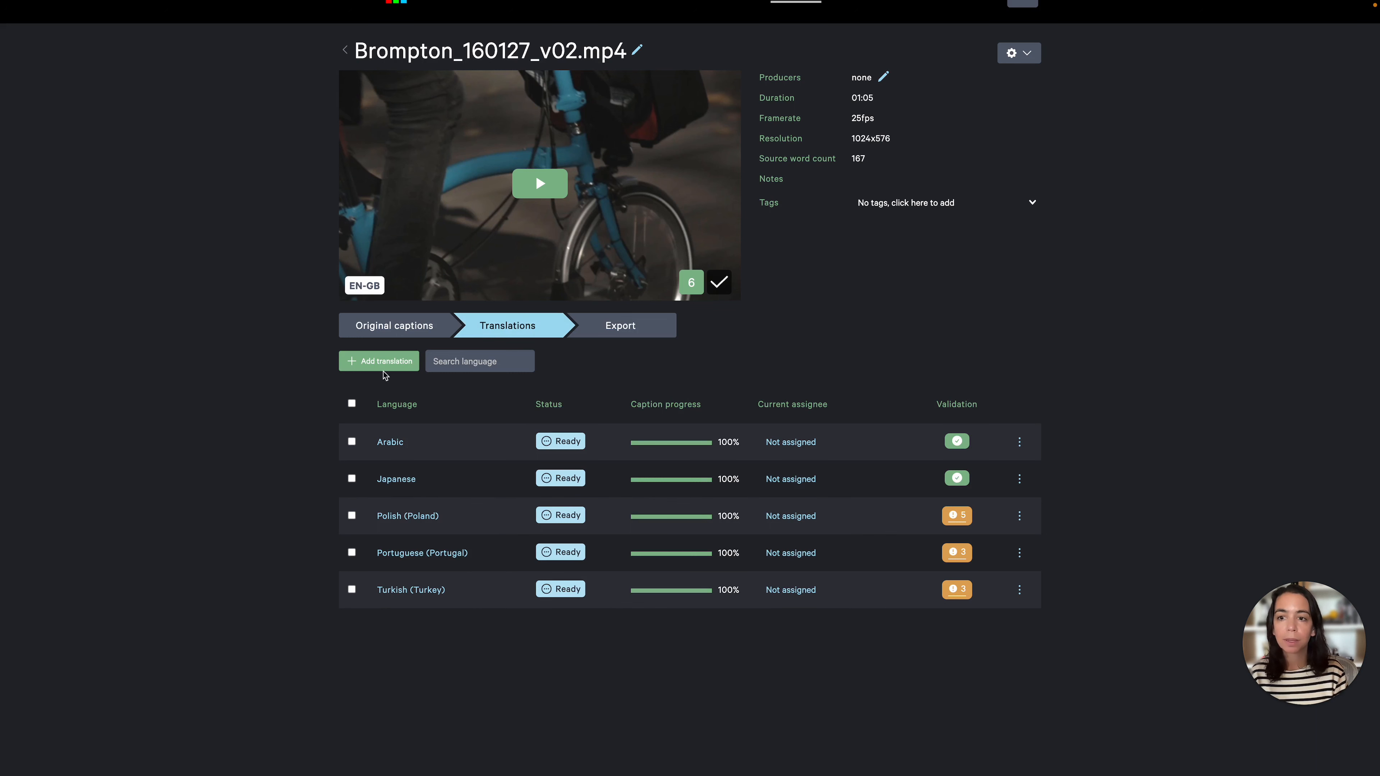
{"action": "left_click", "coordinate": [382, 362]}
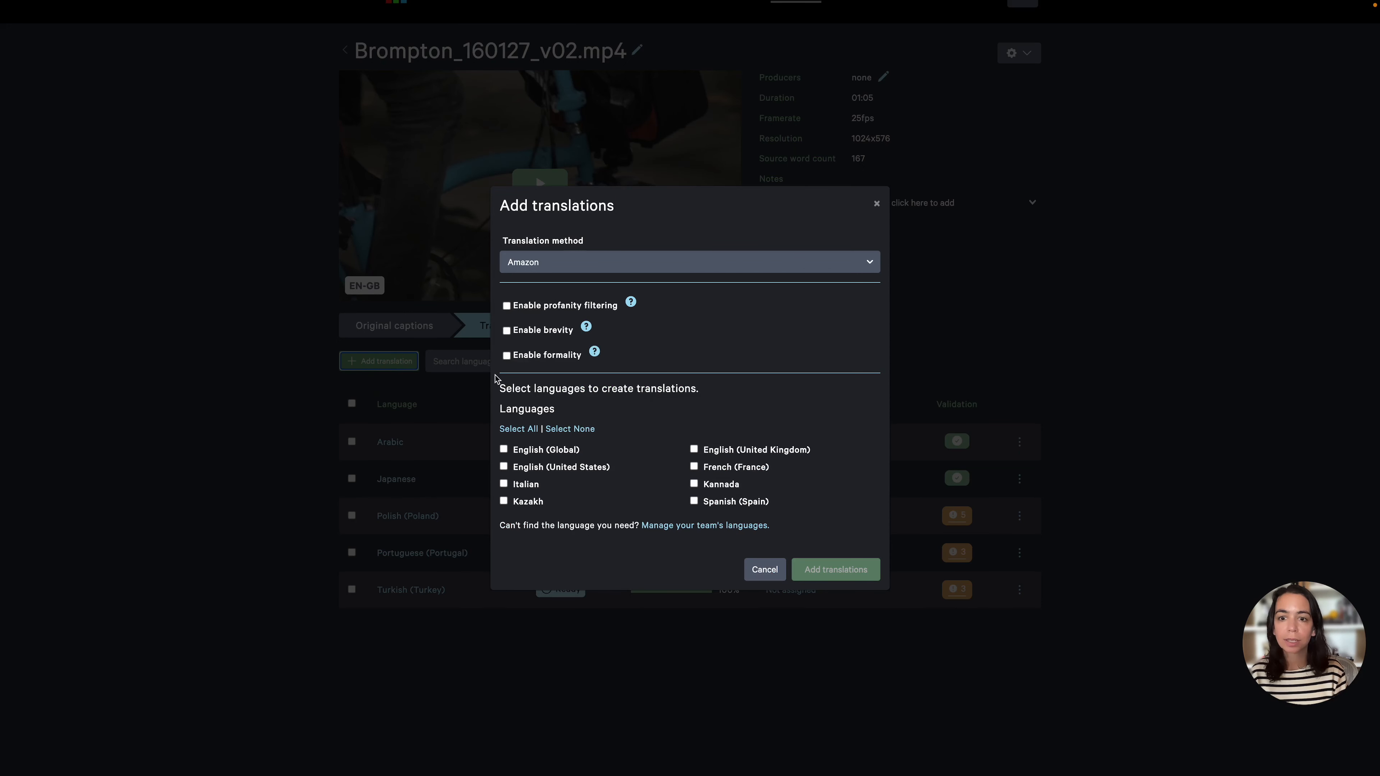
{"action": "left_click", "coordinate": [694, 501]}
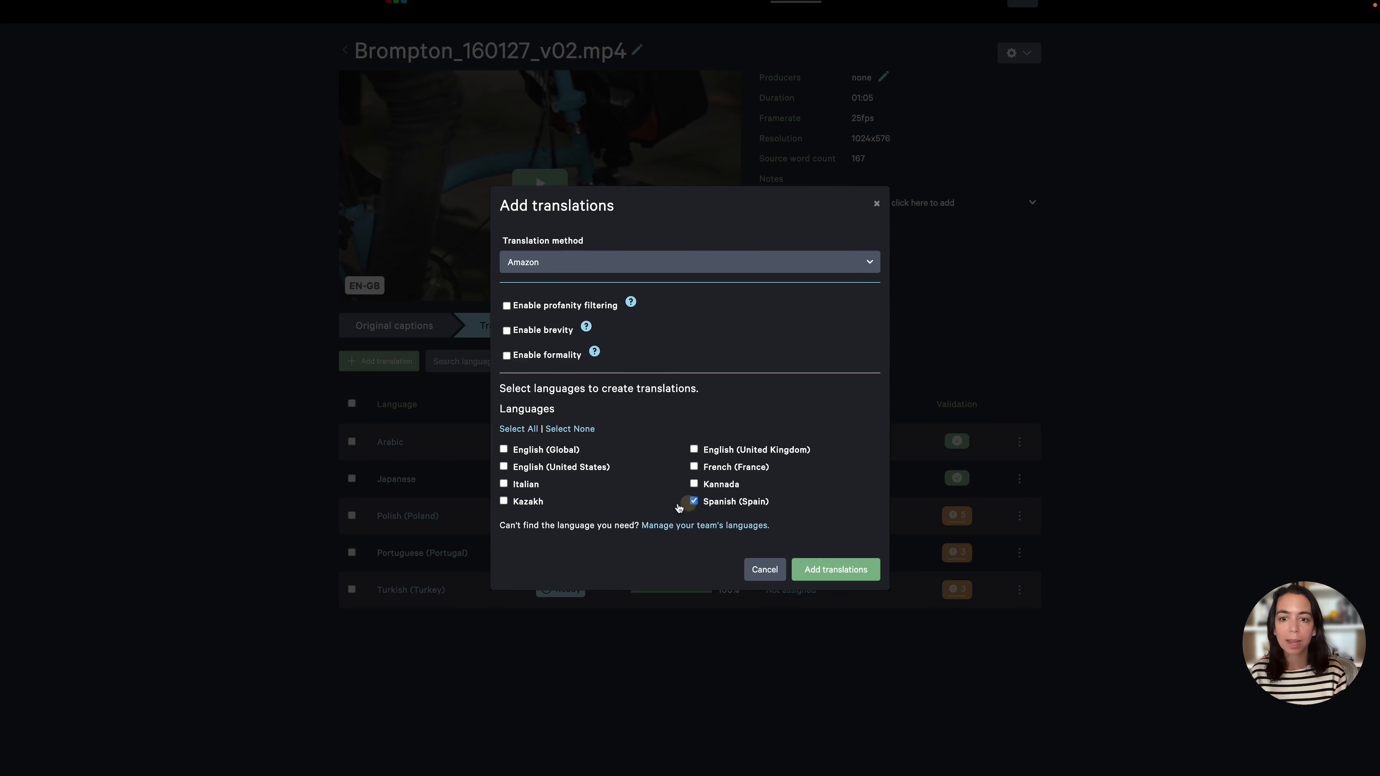
{"action": "left_click", "coordinate": [504, 486]}
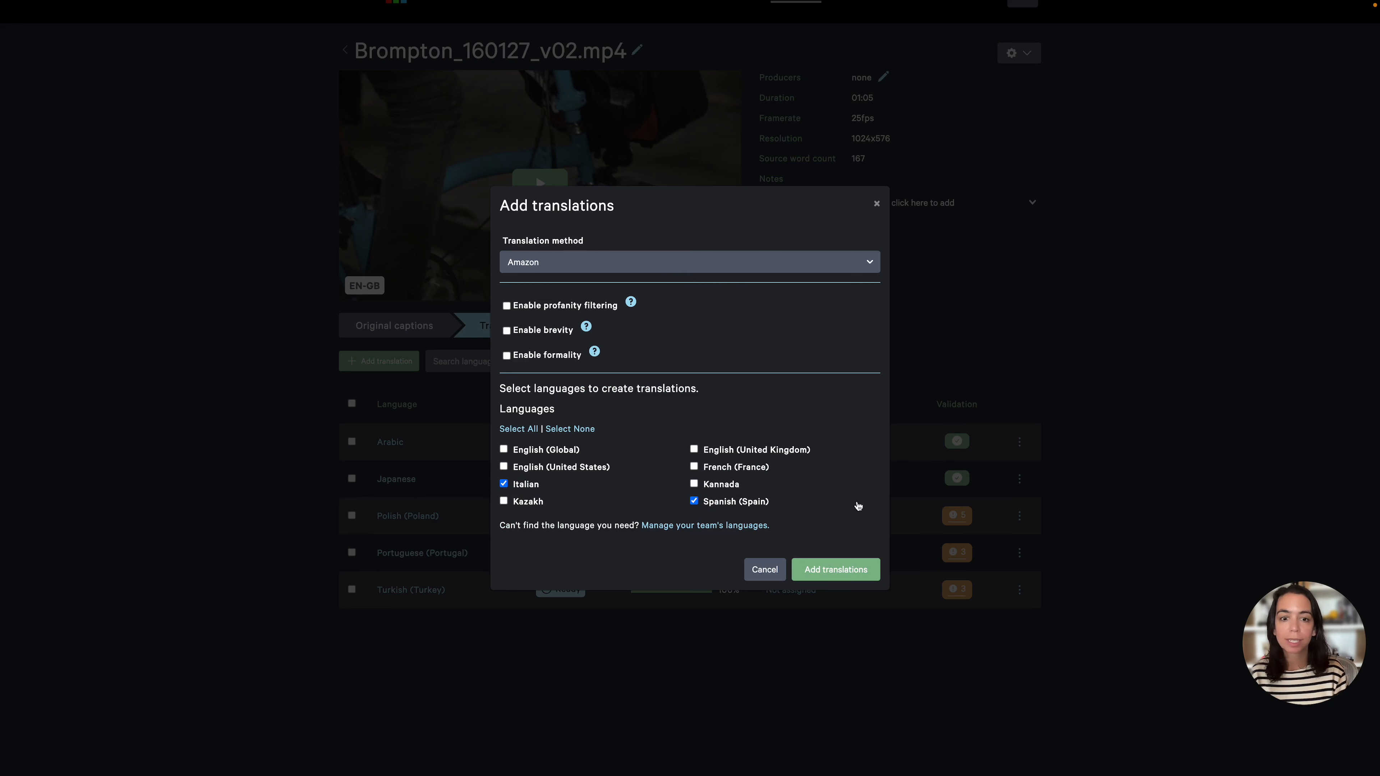
{"action": "left_click", "coordinate": [825, 568]}
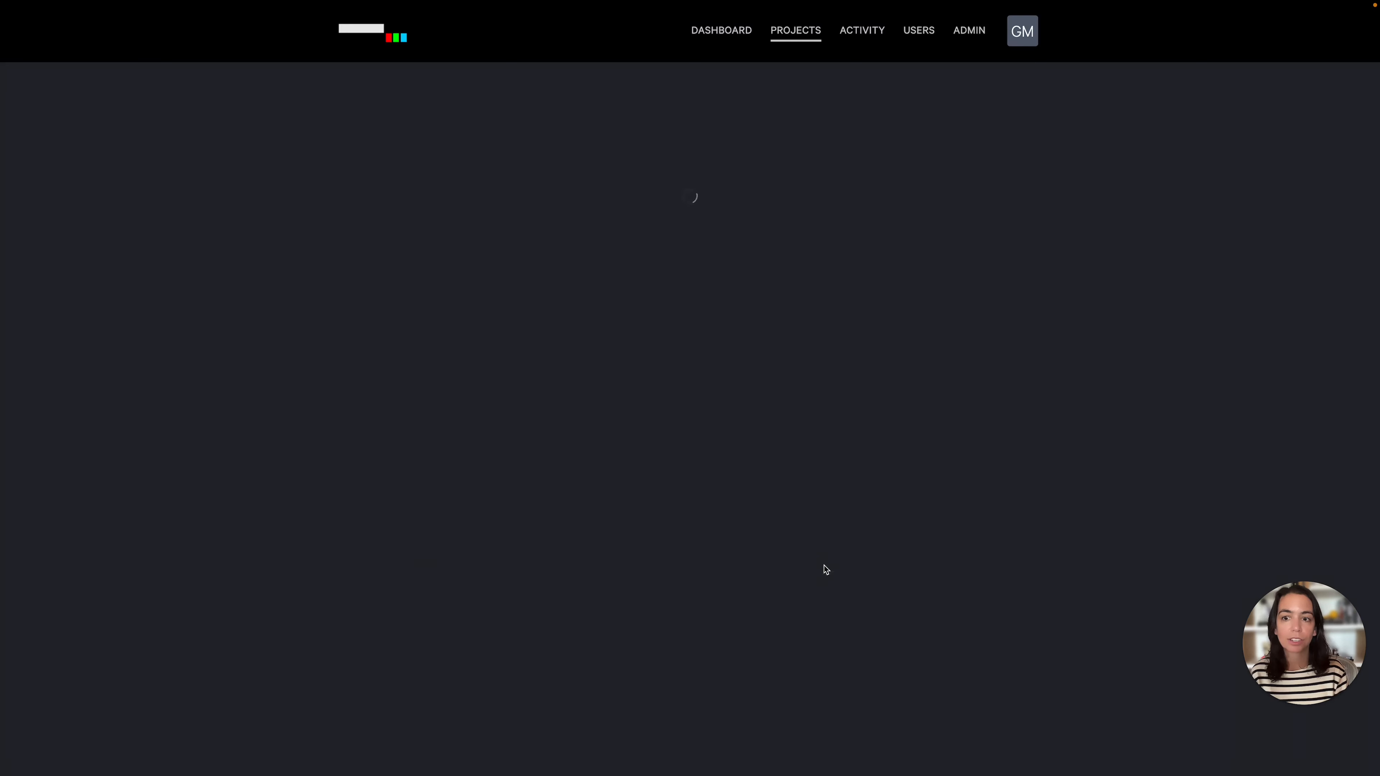
Step: Start a CaptionHub voiceover for the Spanish (Spain) and Italian captions with Eleven Labs as the voice provider
{"action": "scroll", "coordinate": [475, 448], "scroll_direction": "down", "scroll_amount": 2}
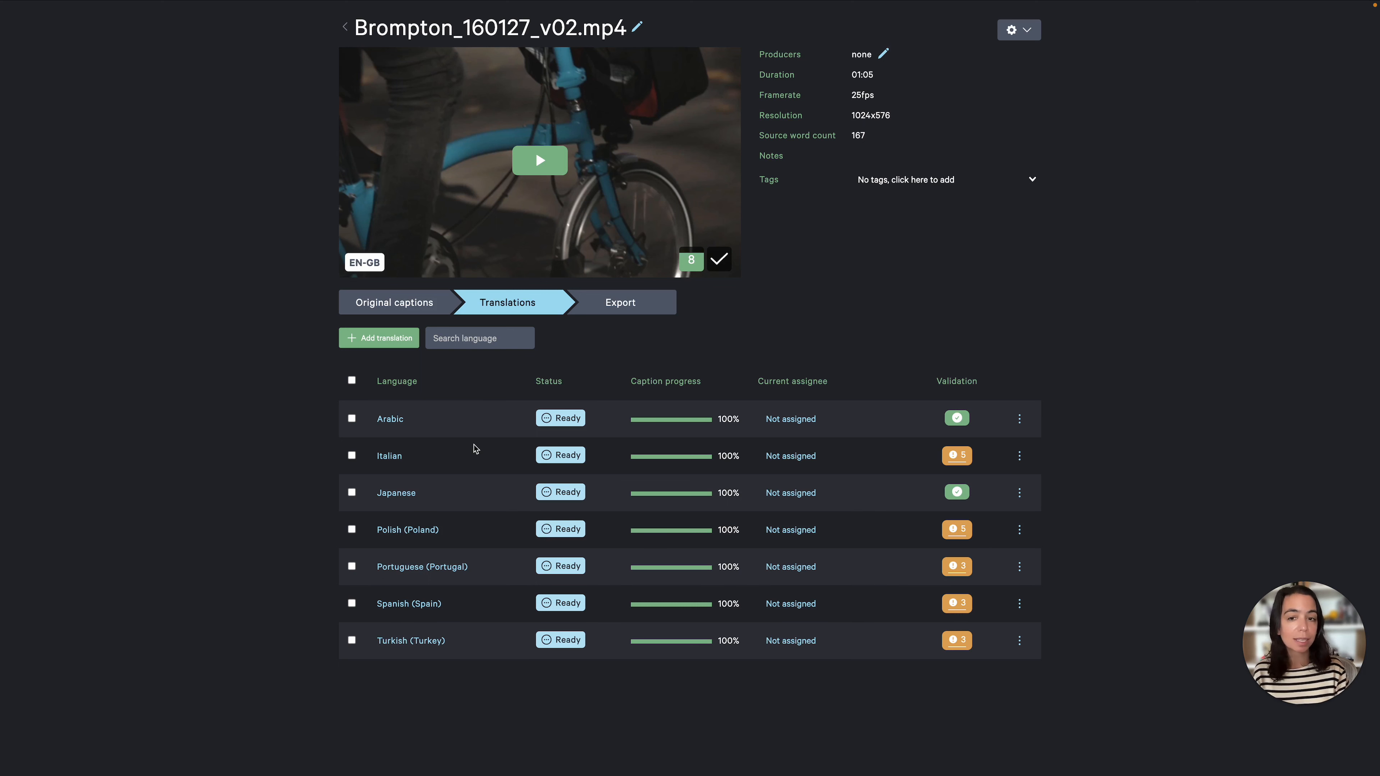
{"action": "left_click", "coordinate": [647, 313]}
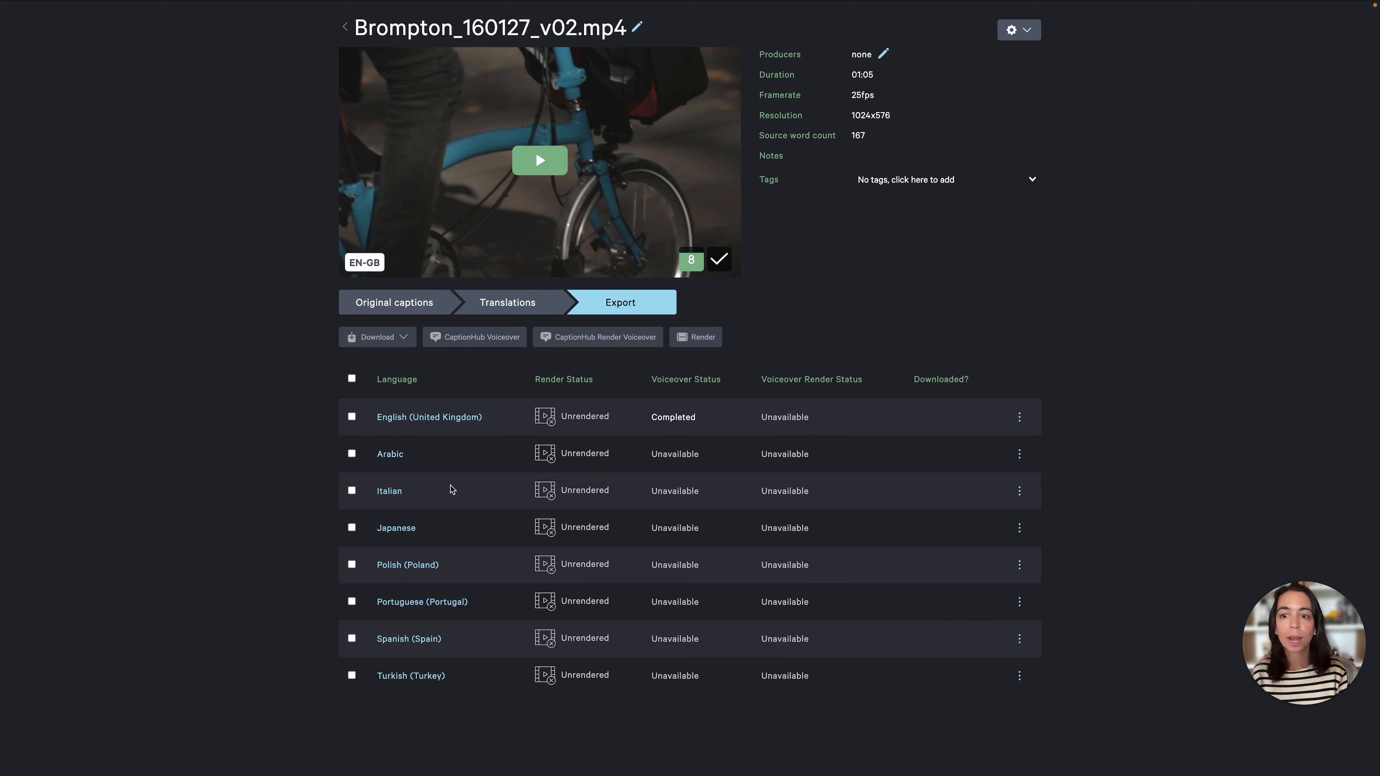
{"action": "scroll", "coordinate": [452, 487], "scroll_direction": "down", "scroll_amount": 2}
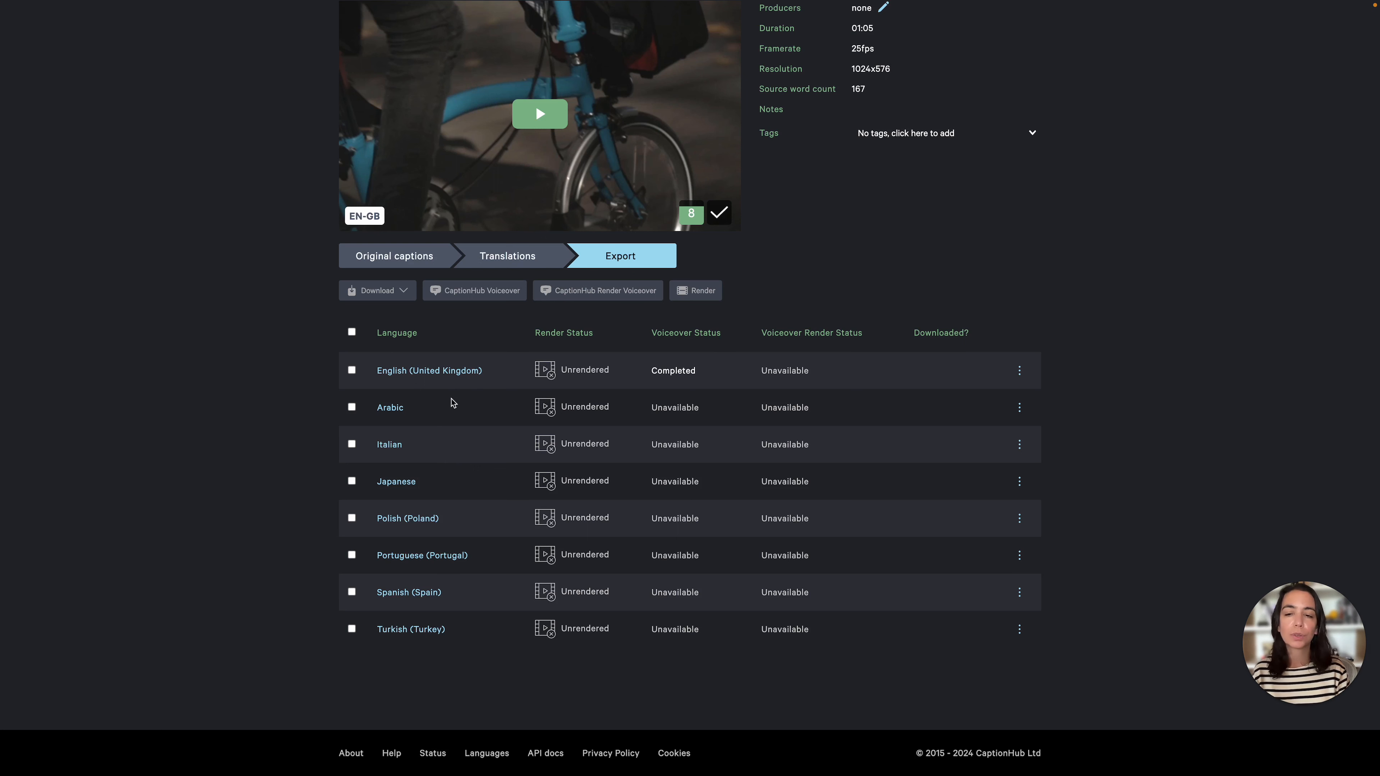
{"action": "left_click", "coordinate": [352, 592]}
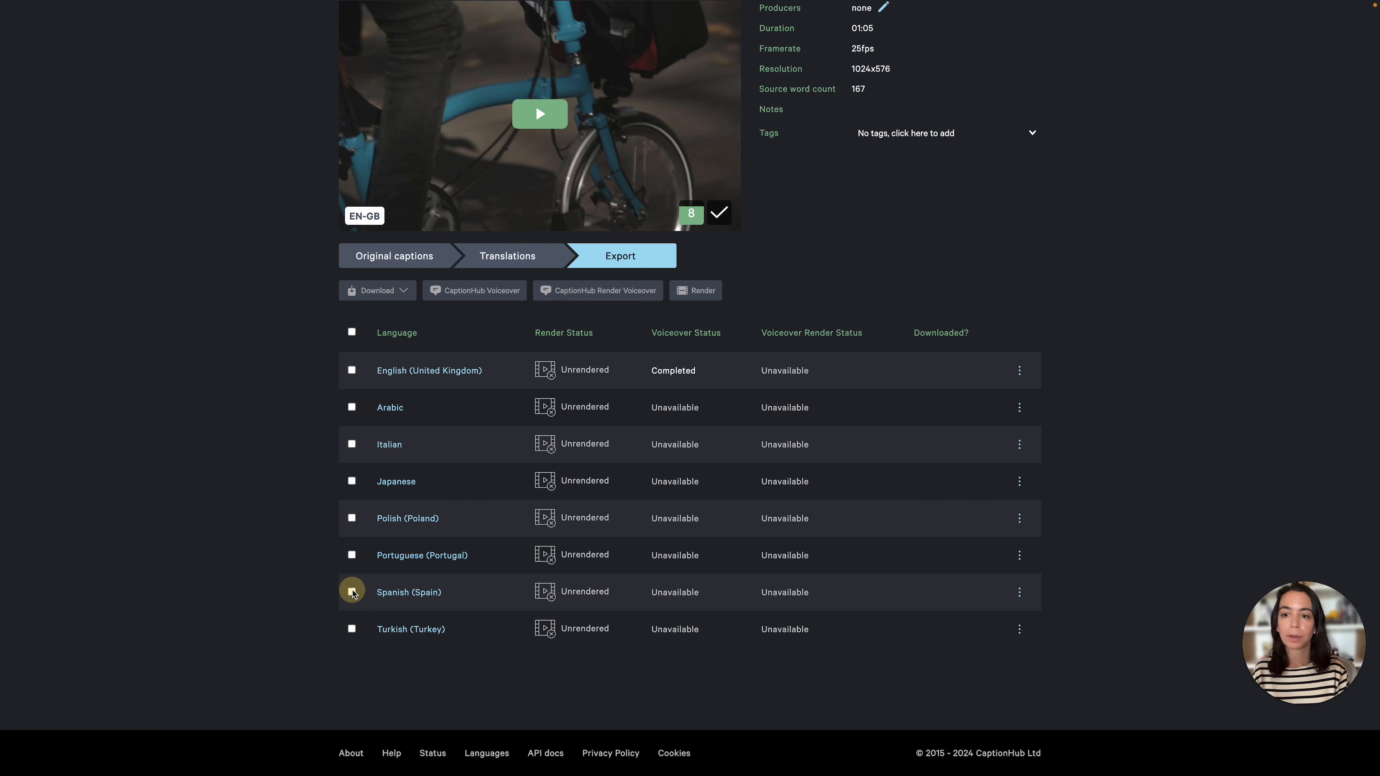
{"action": "left_click", "coordinate": [352, 444]}
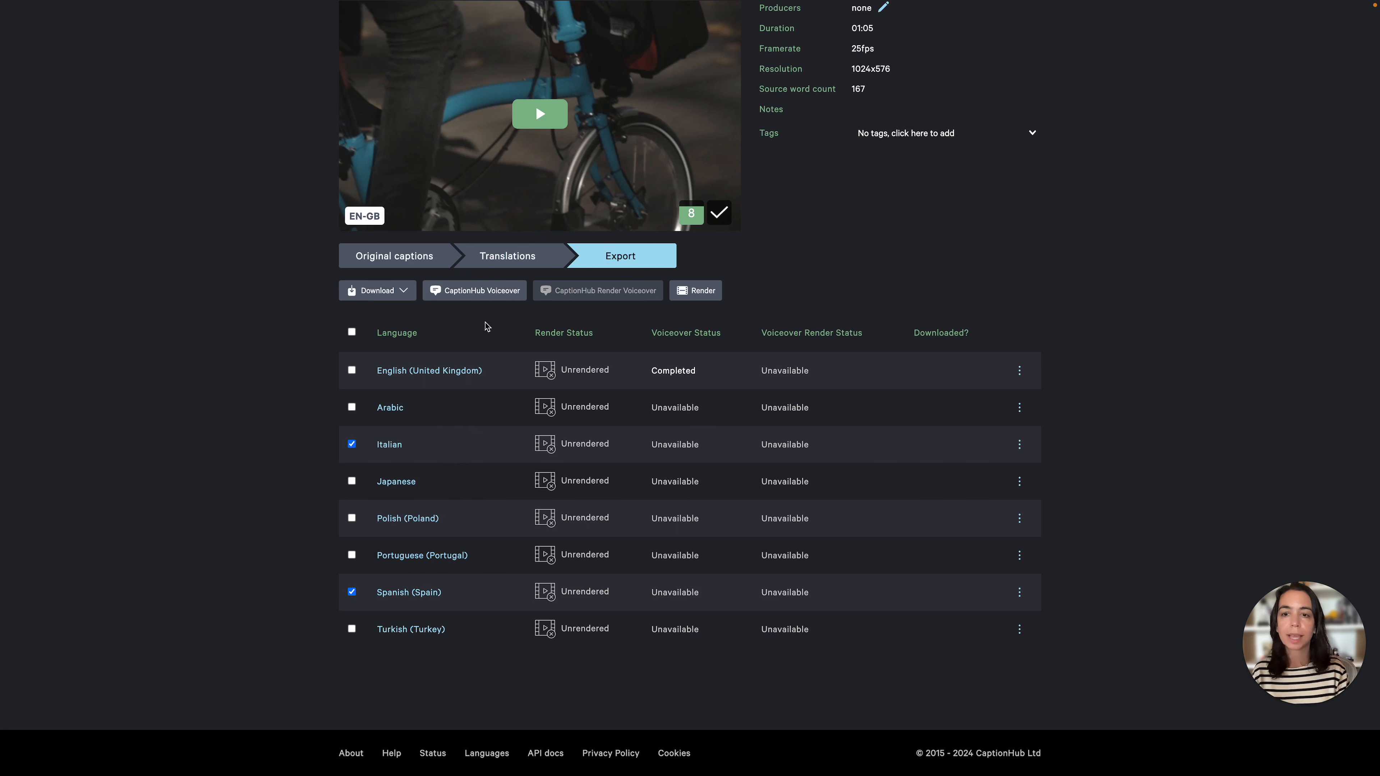
{"action": "left_click", "coordinate": [470, 293]}
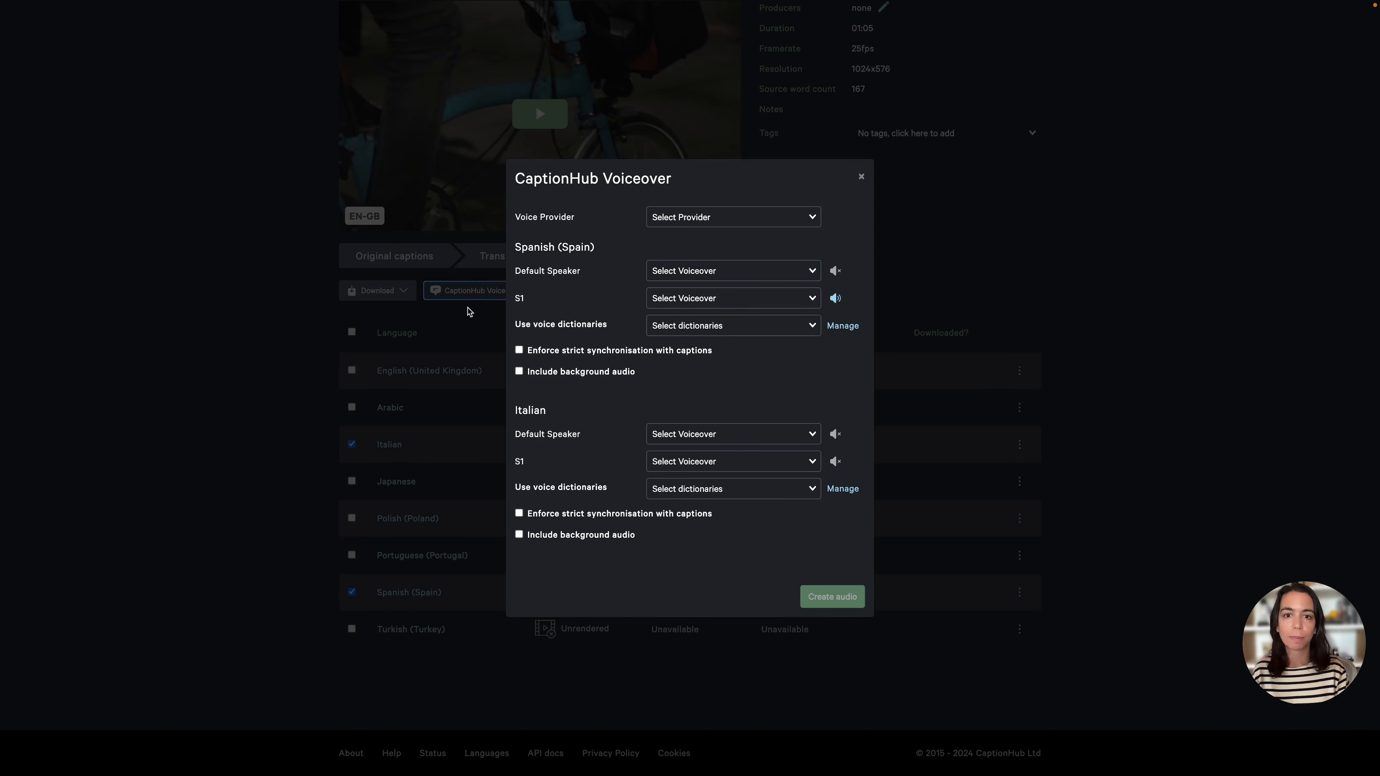
{"action": "left_click", "coordinate": [812, 273]}
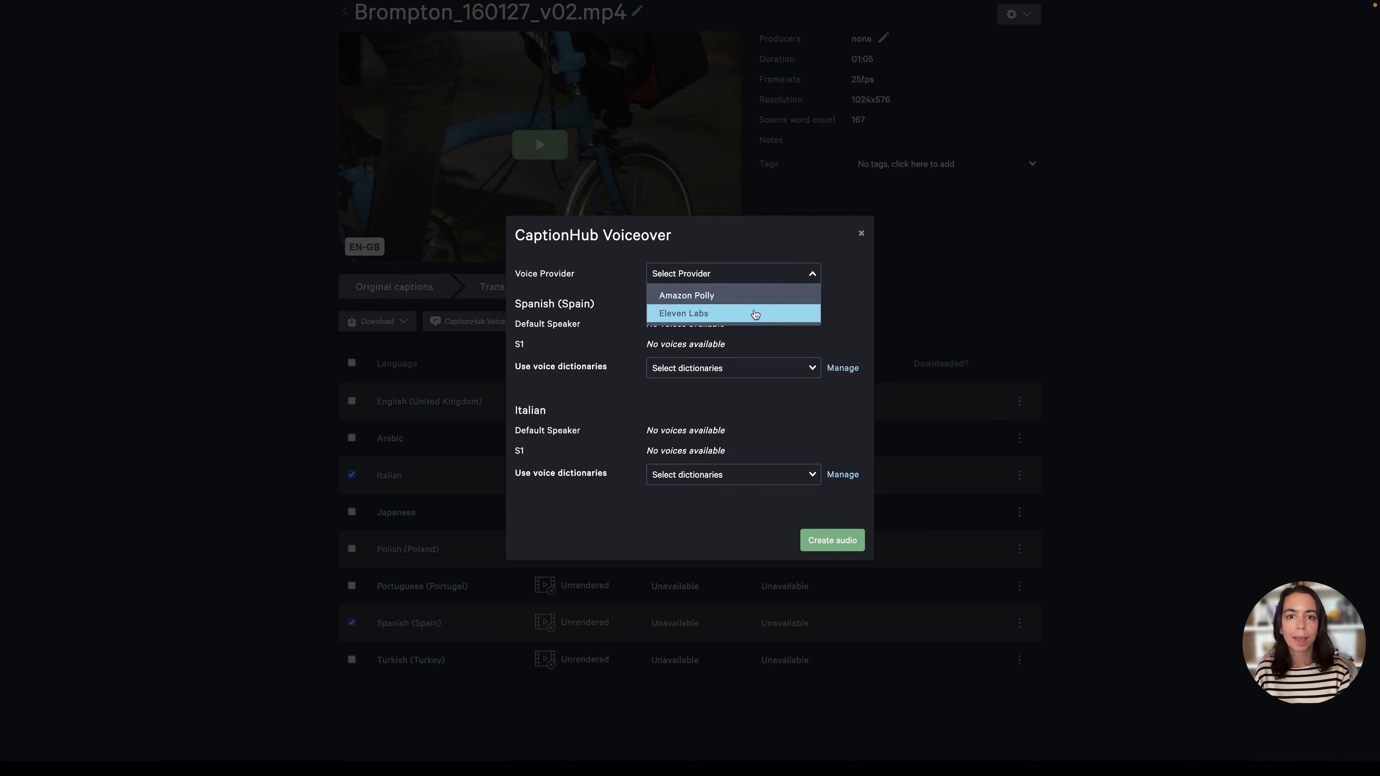
{"action": "left_click", "coordinate": [755, 314]}
Step: Assign Callum (Male) to the Spanish default speaker and S1, and apply the Voiceover dictionary (ES)
{"action": "left_click", "coordinate": [737, 272]}
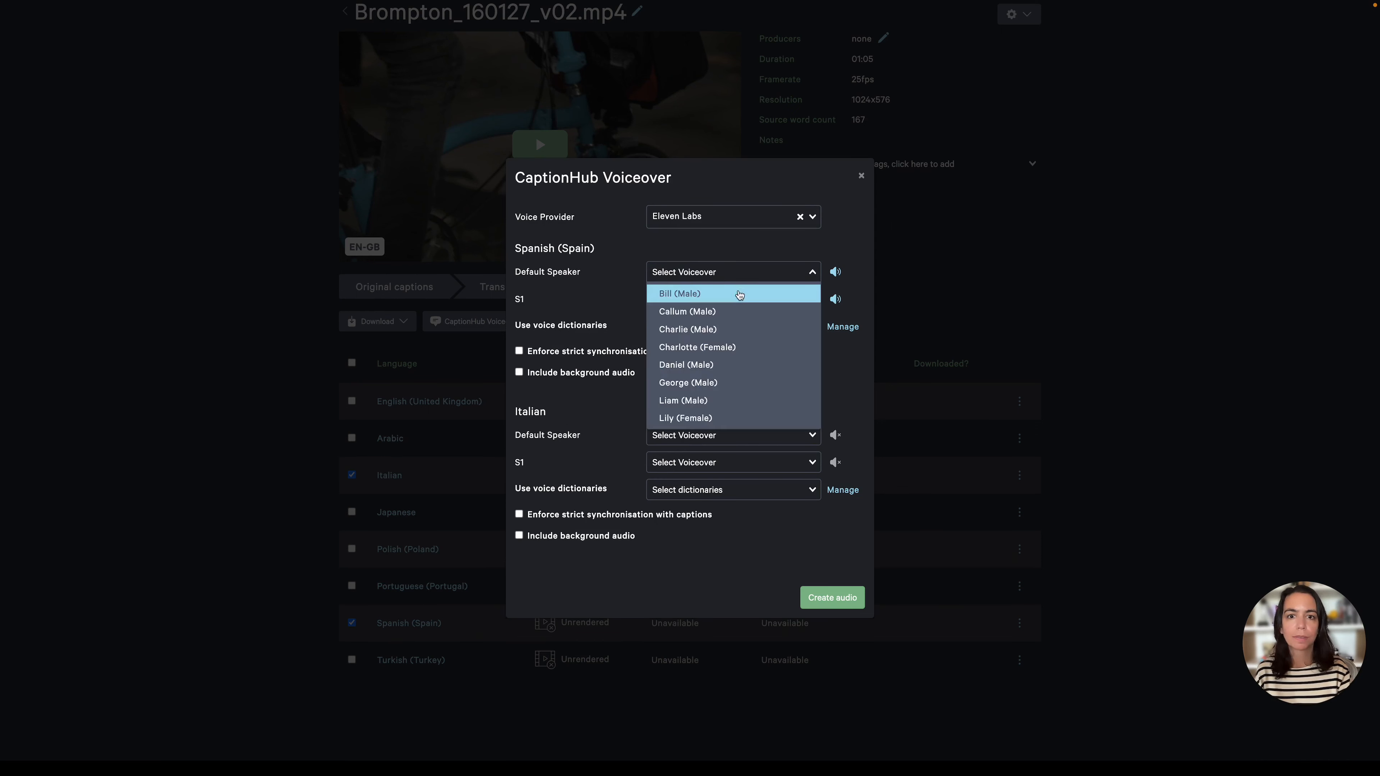
{"action": "left_click", "coordinate": [686, 311]}
{"action": "left_click", "coordinate": [711, 303]}
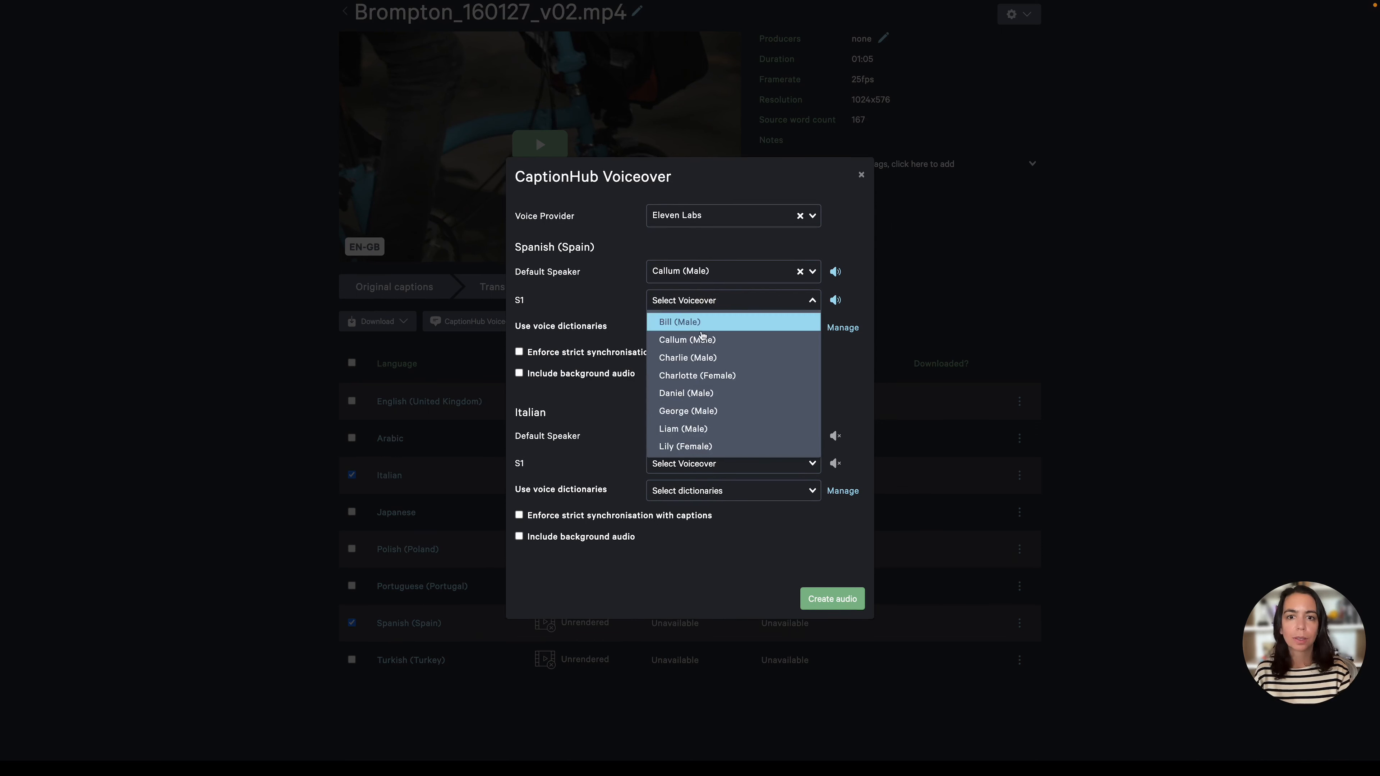
{"action": "left_click", "coordinate": [695, 340]}
{"action": "left_click", "coordinate": [699, 328]}
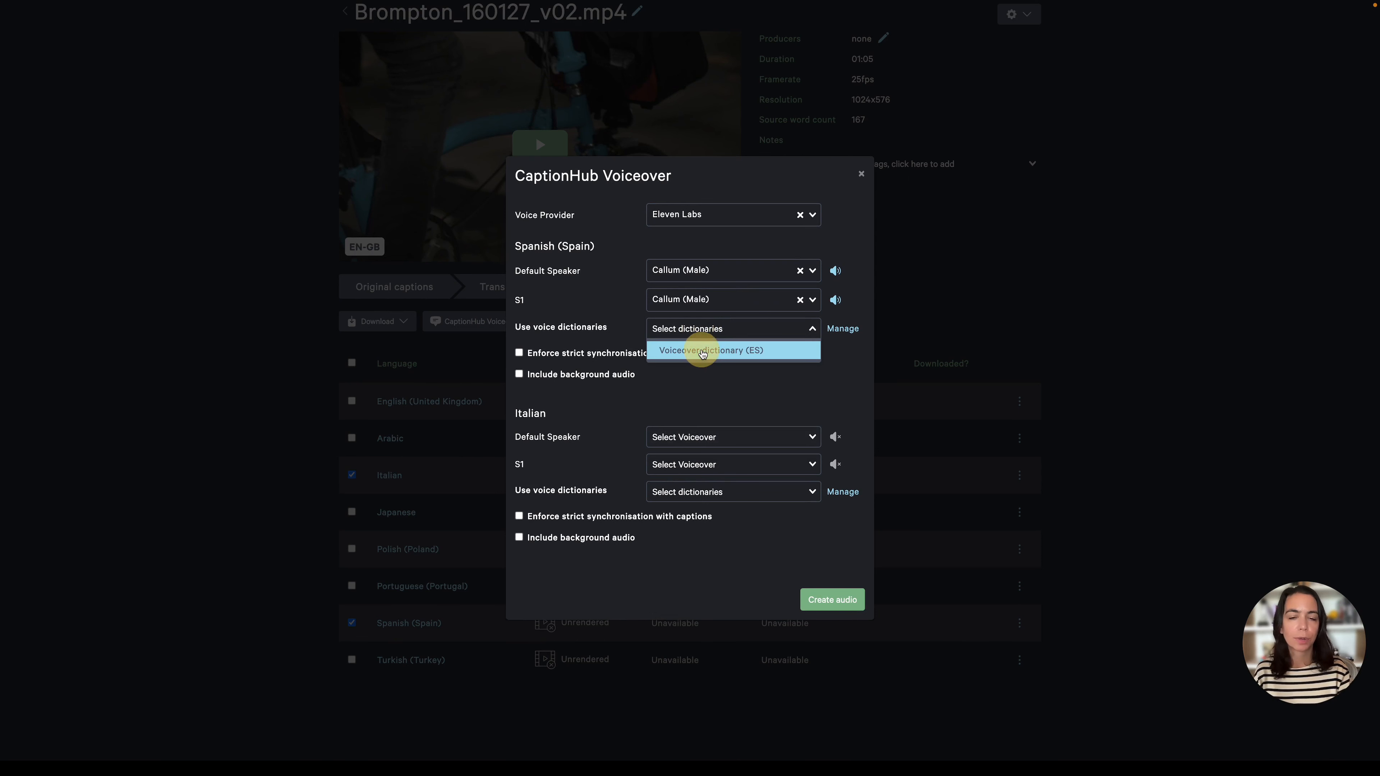
{"action": "left_click", "coordinate": [704, 350]}
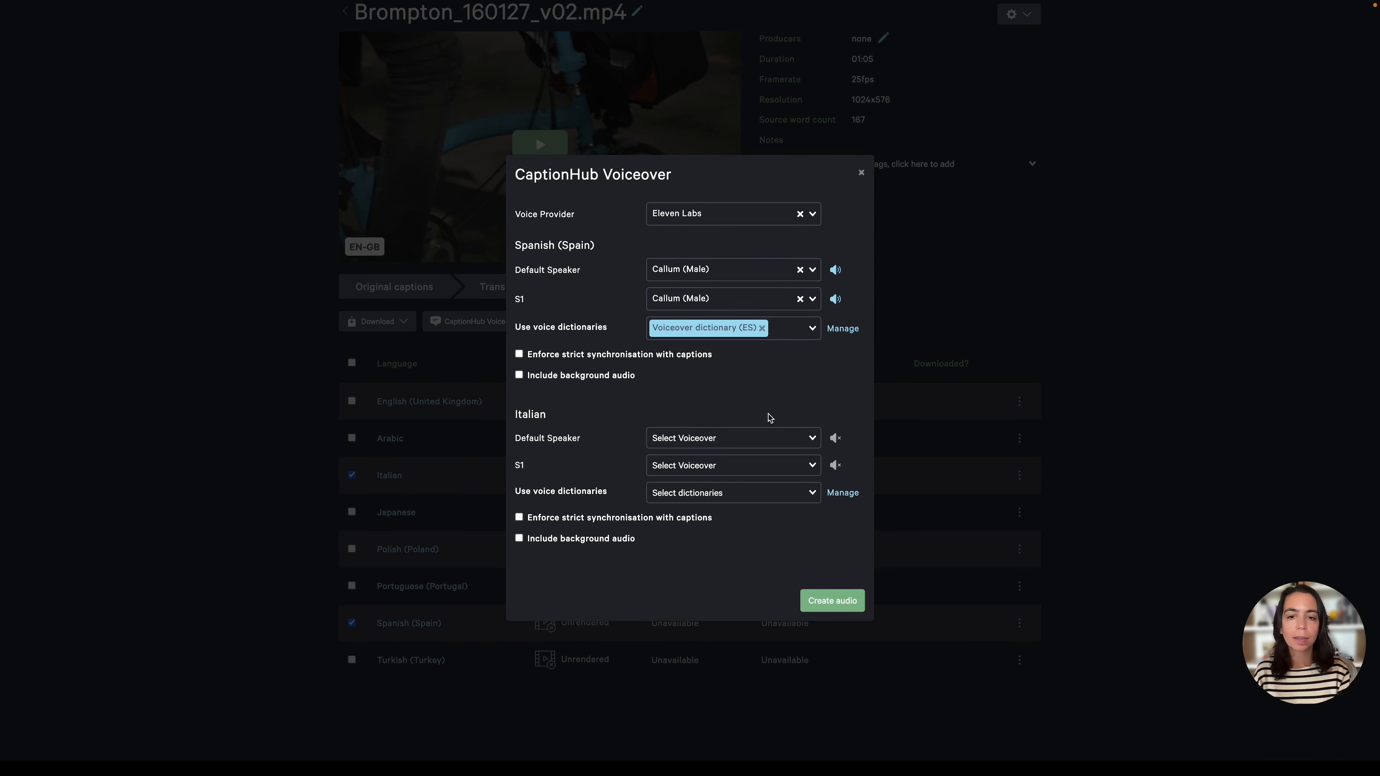
Step: Assign the Charlie (Male) voice to both the default speaker and S1 for Italian
{"action": "left_click", "coordinate": [750, 438]}
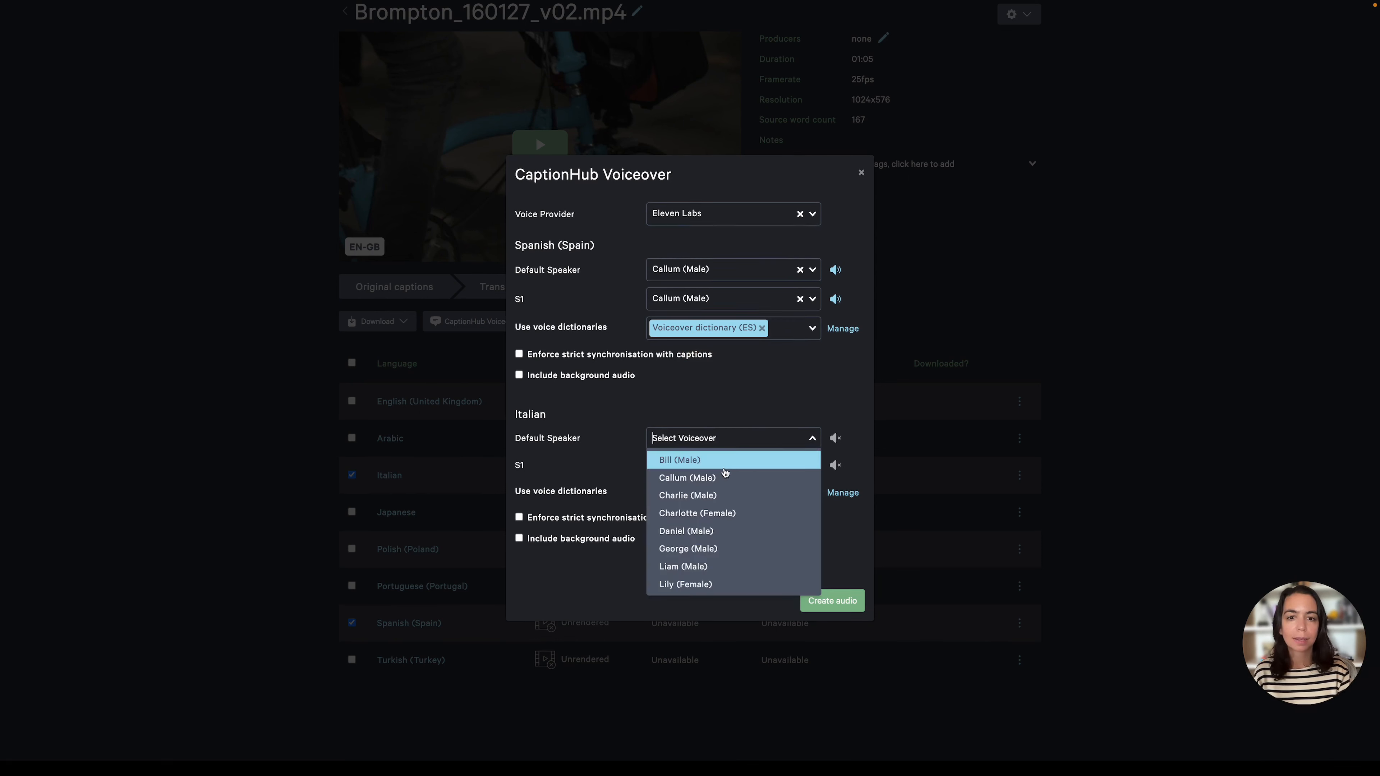
{"action": "left_click", "coordinate": [715, 495]}
{"action": "left_click", "coordinate": [724, 467]}
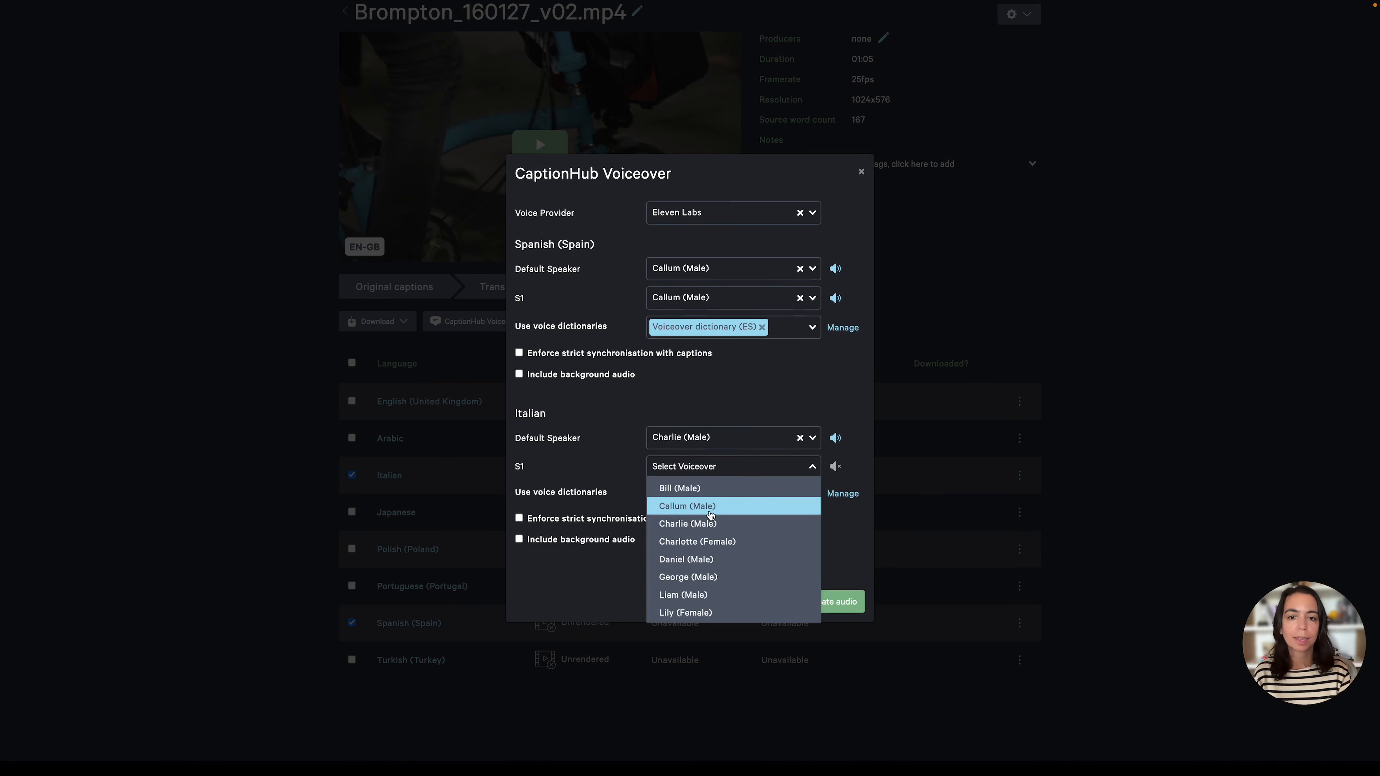
{"action": "left_click", "coordinate": [734, 523]}
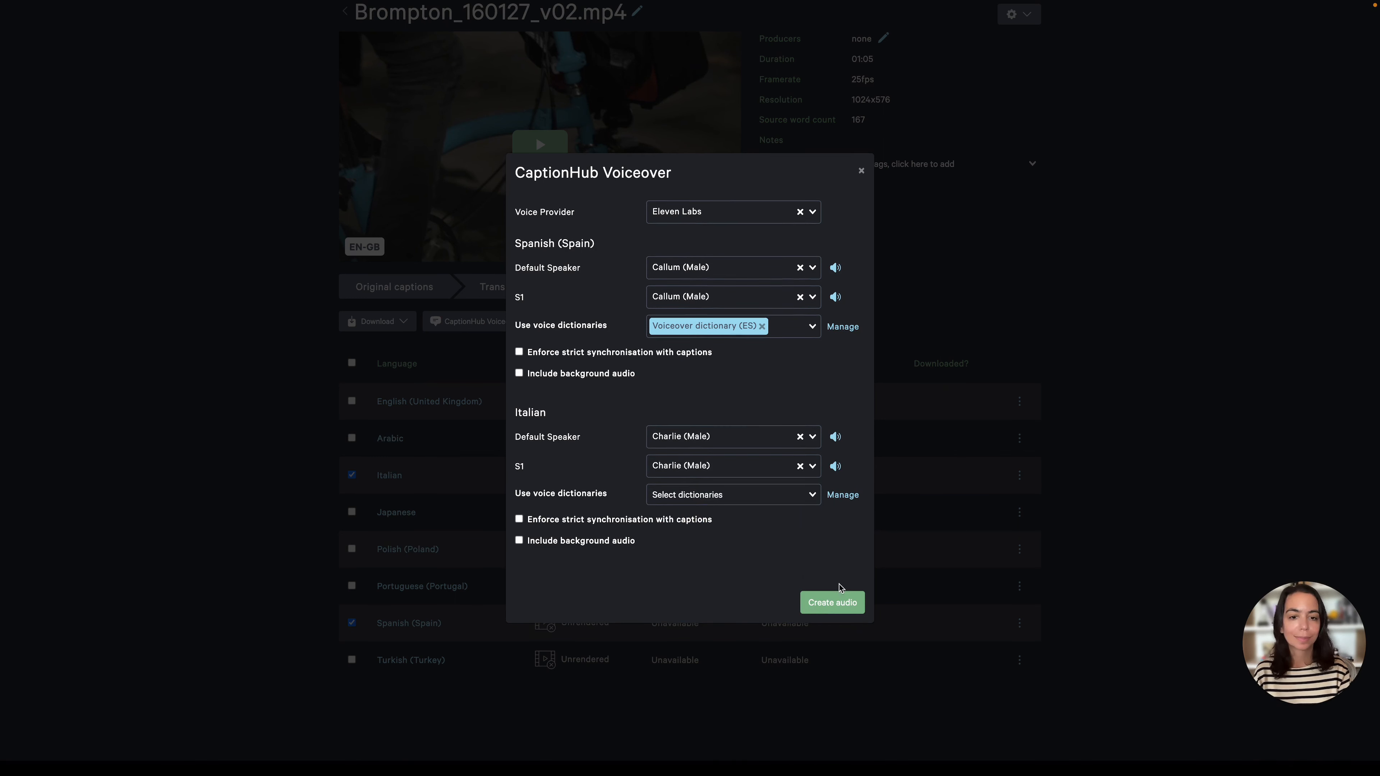
Step: Create the synthetic voiceover audio for Spanish (Spain) and Italian and accept the account time deduction
{"action": "left_click", "coordinate": [837, 602]}
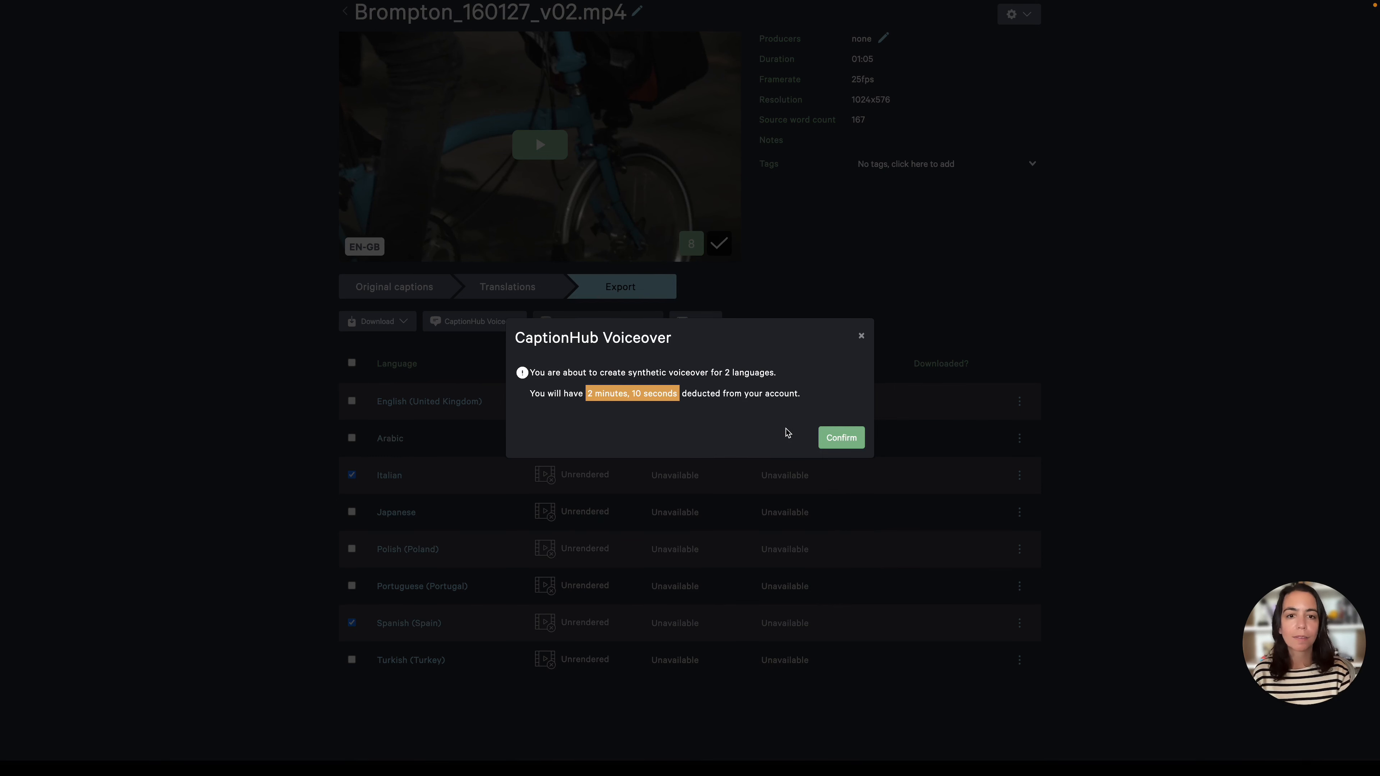
{"action": "left_click", "coordinate": [836, 438]}
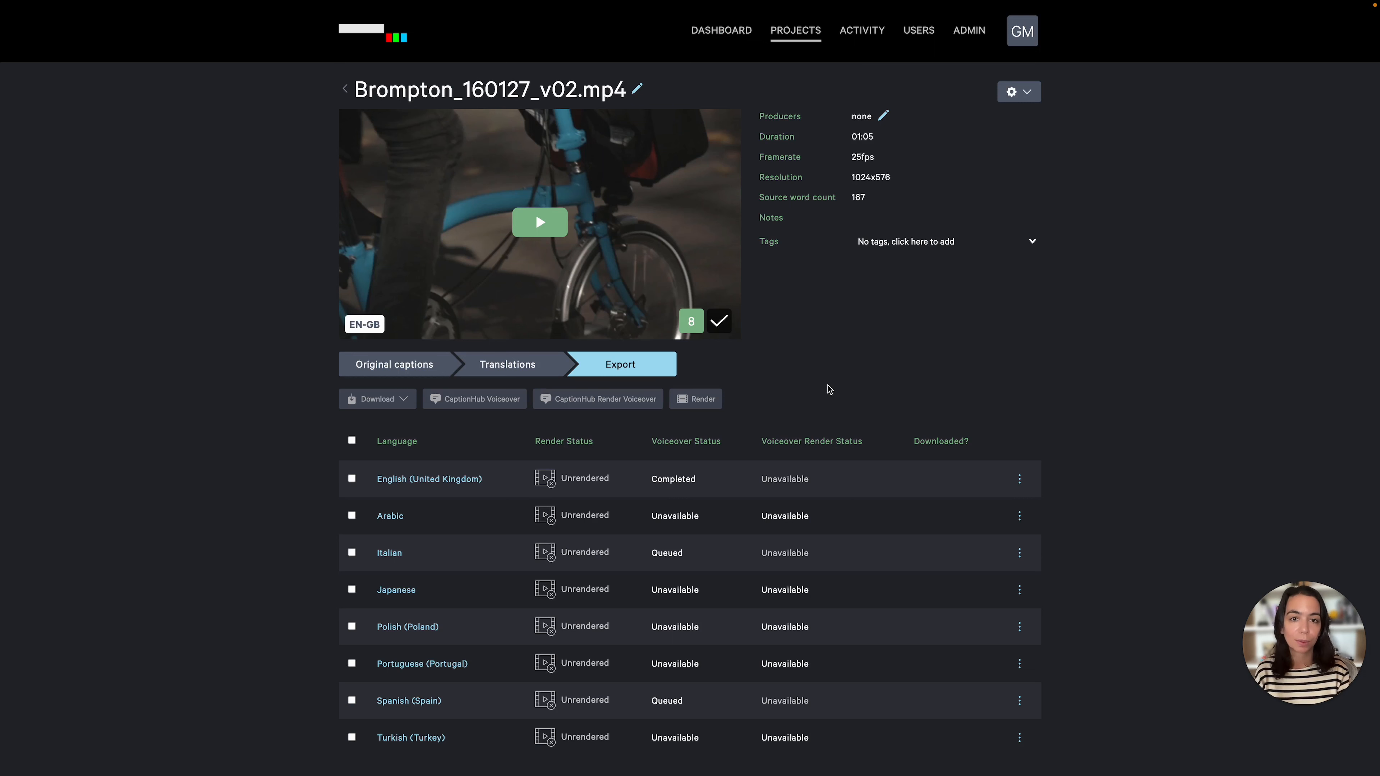
Step: Download the CaptionHub voiceover audio for English (United Kingdom)
{"action": "scroll", "coordinate": [292, 418], "scroll_direction": "down", "scroll_amount": 2}
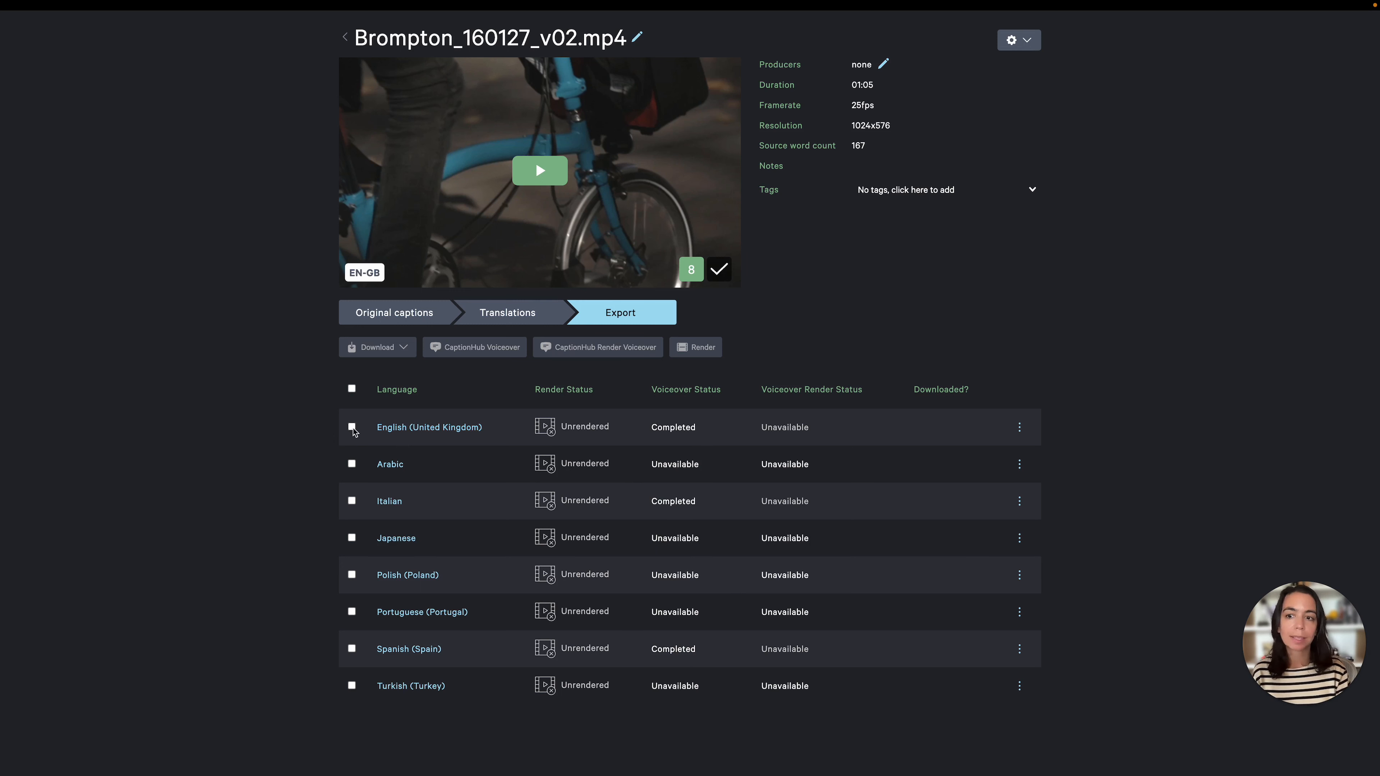
{"action": "left_click", "coordinate": [352, 427]}
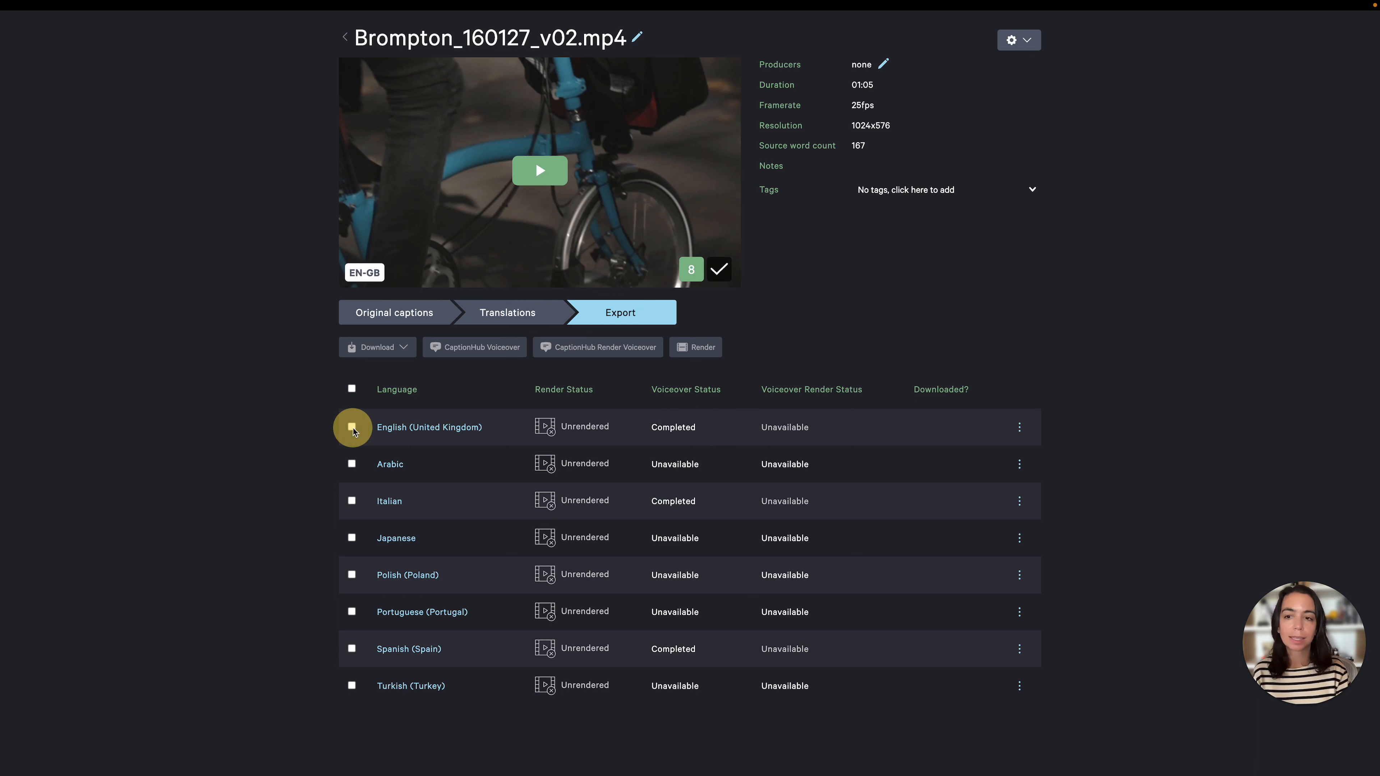
{"action": "left_click", "coordinate": [404, 350]}
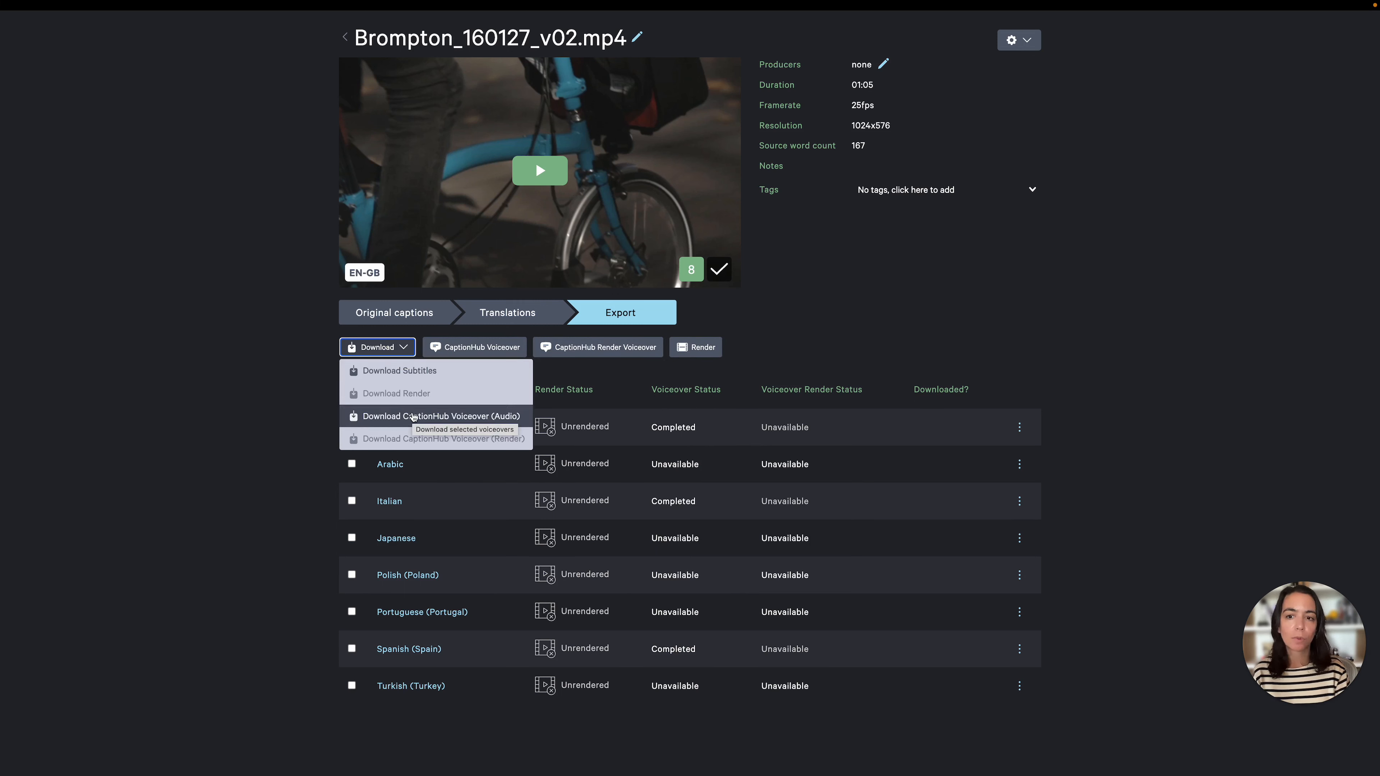
{"action": "left_click", "coordinate": [367, 422]}
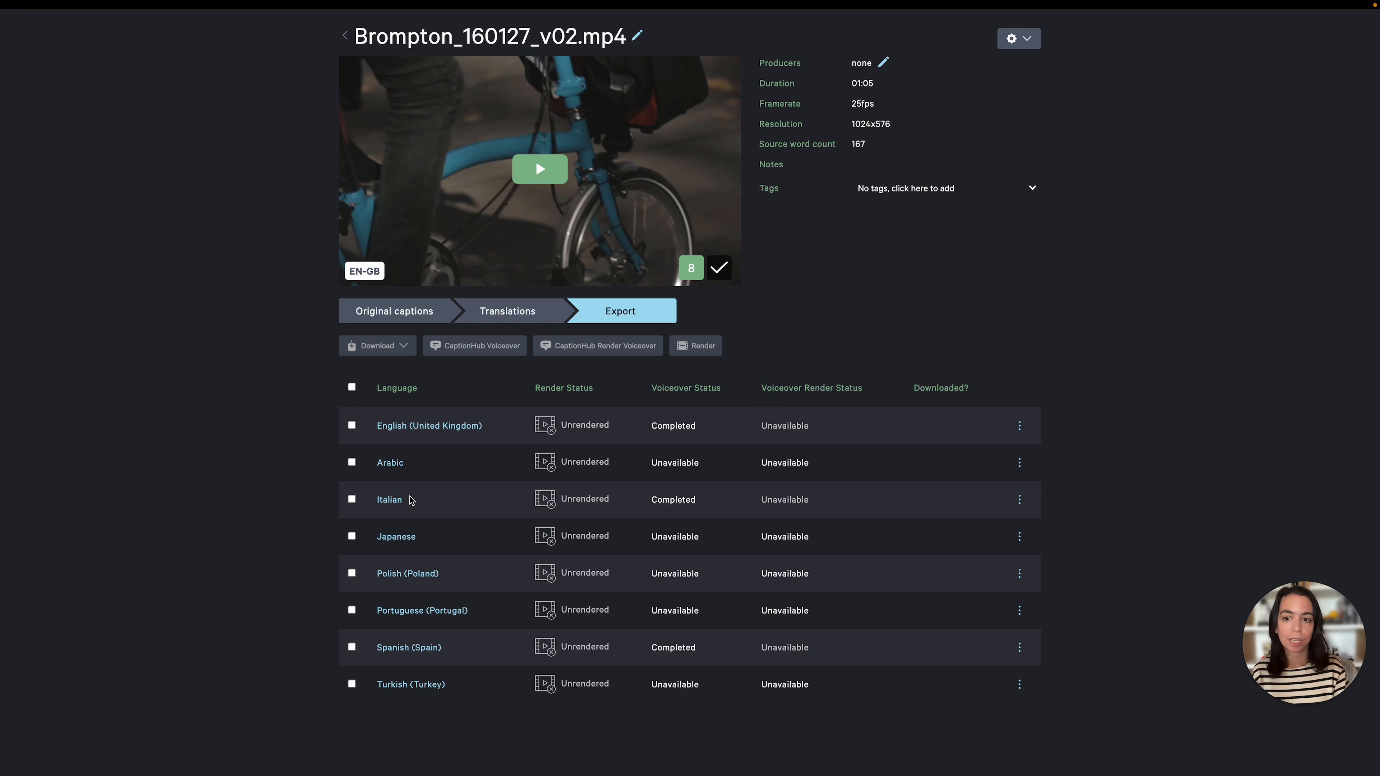
Step: Render the video with the Italian CaptionHub voiceover and download that voiceover render
{"action": "left_click", "coordinate": [351, 500]}
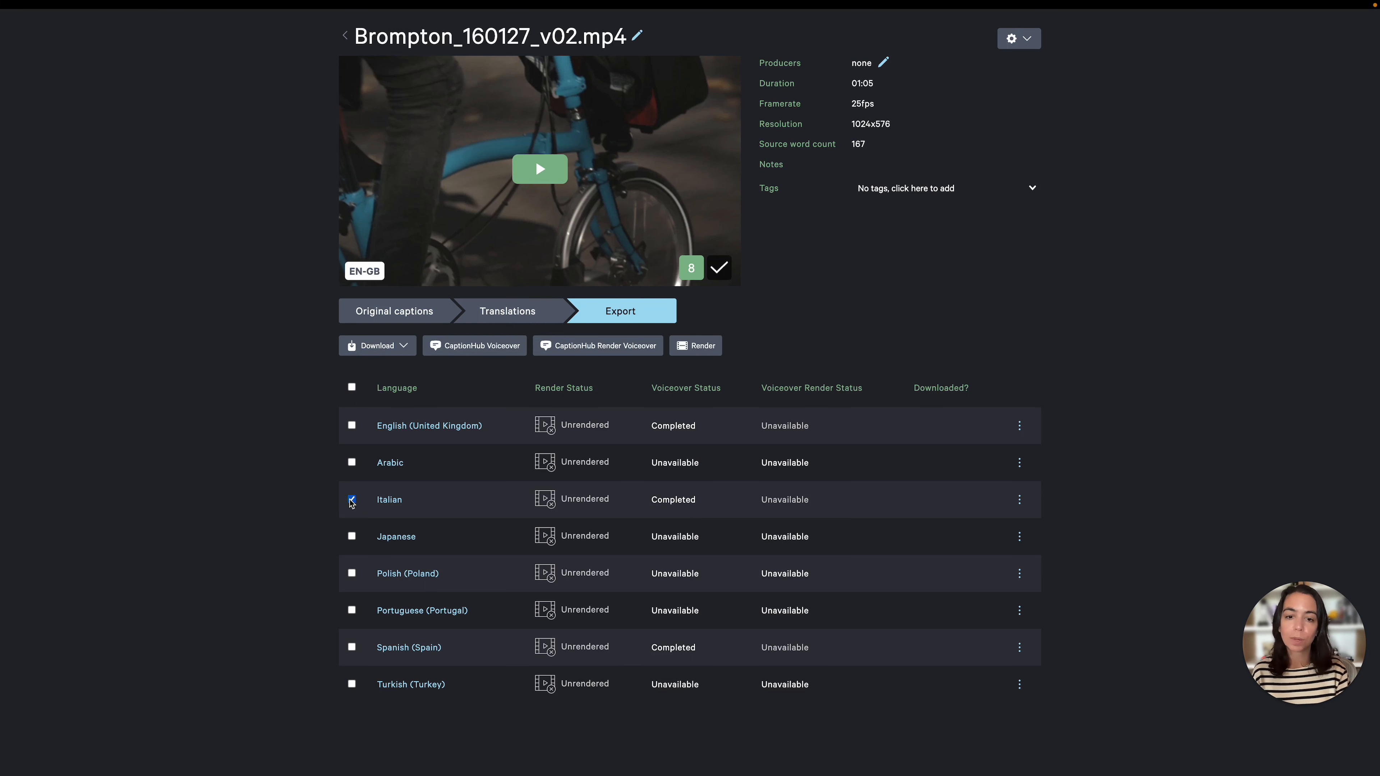
{"action": "left_click", "coordinate": [599, 348]}
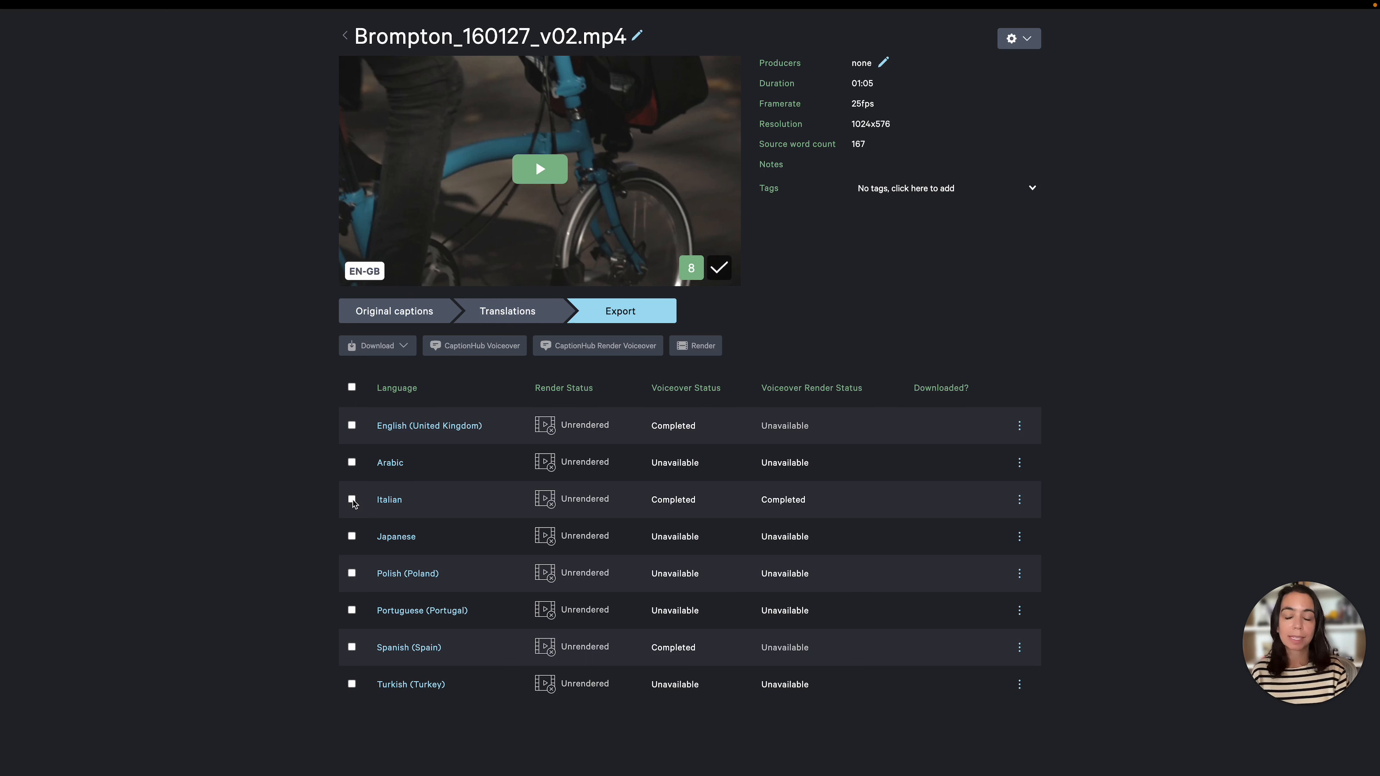
{"action": "left_click", "coordinate": [352, 500]}
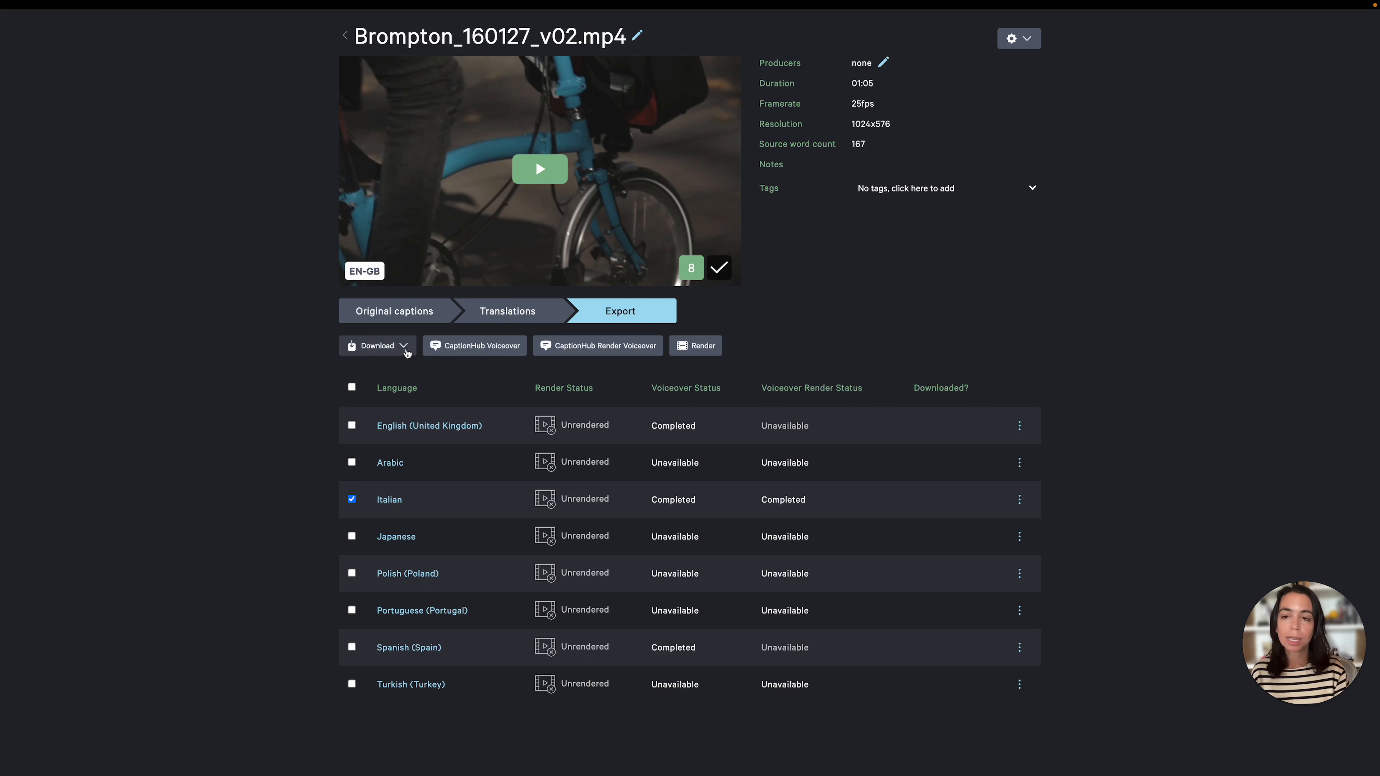
{"action": "left_click", "coordinate": [404, 346]}
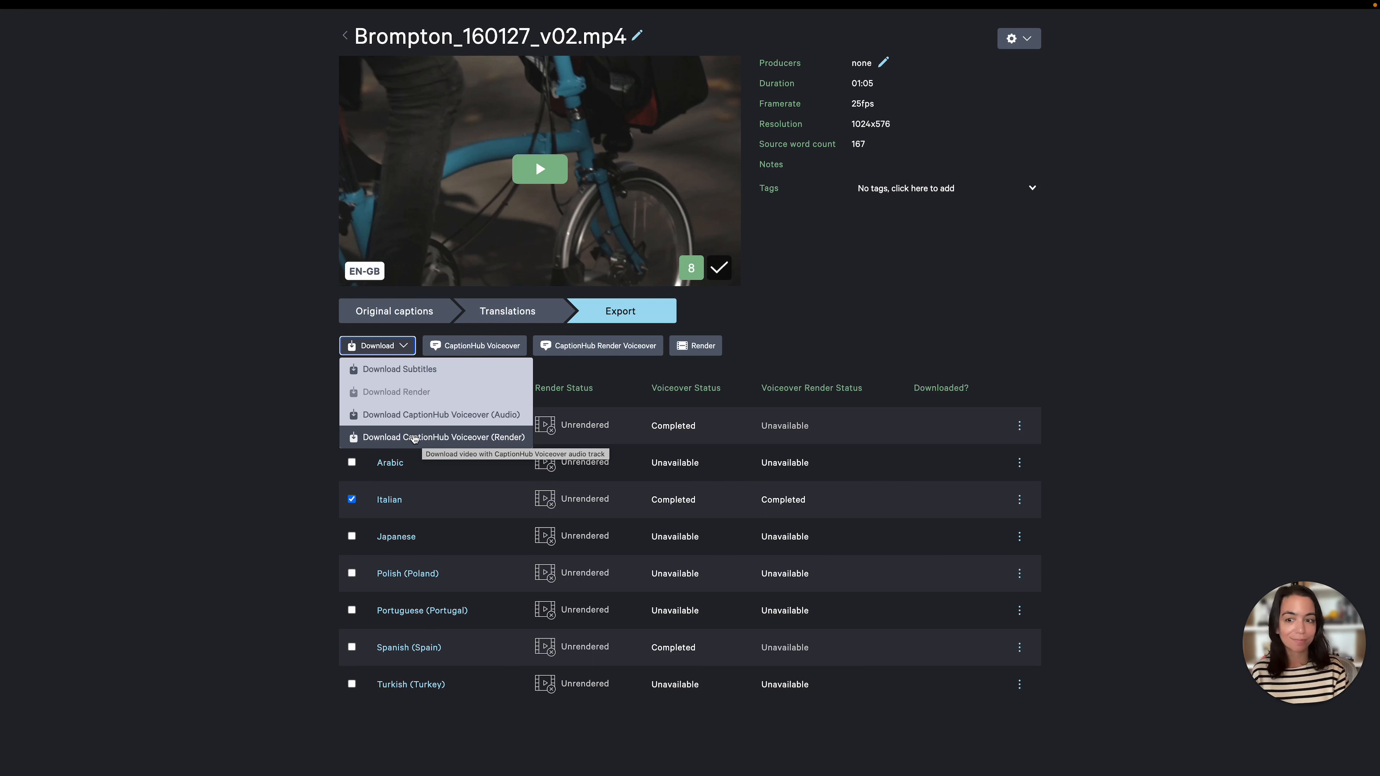
{"action": "left_click", "coordinate": [414, 438]}
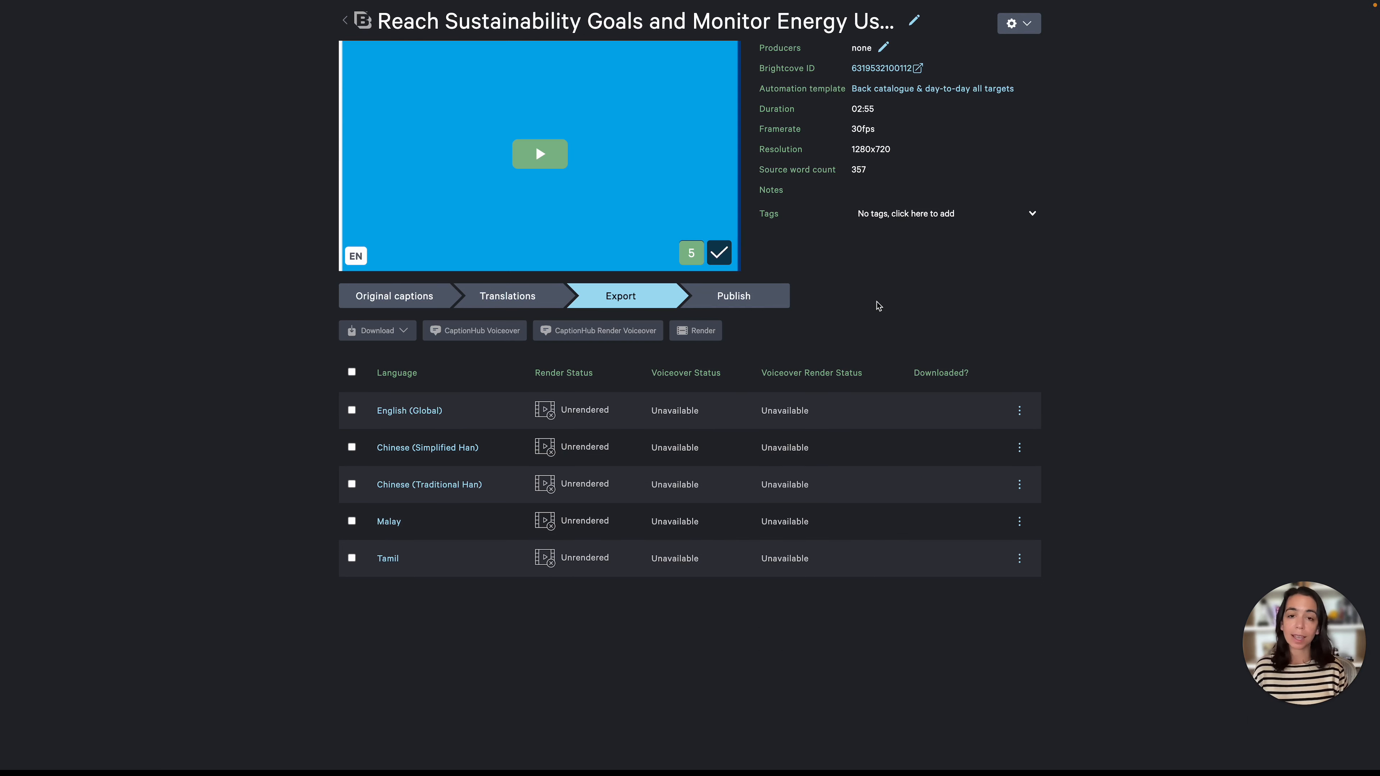
Step: Select English (Global) and Chinese (Simplified Han) for publishing in the Reach Sustainability Goals project
{"action": "left_click", "coordinate": [752, 302]}
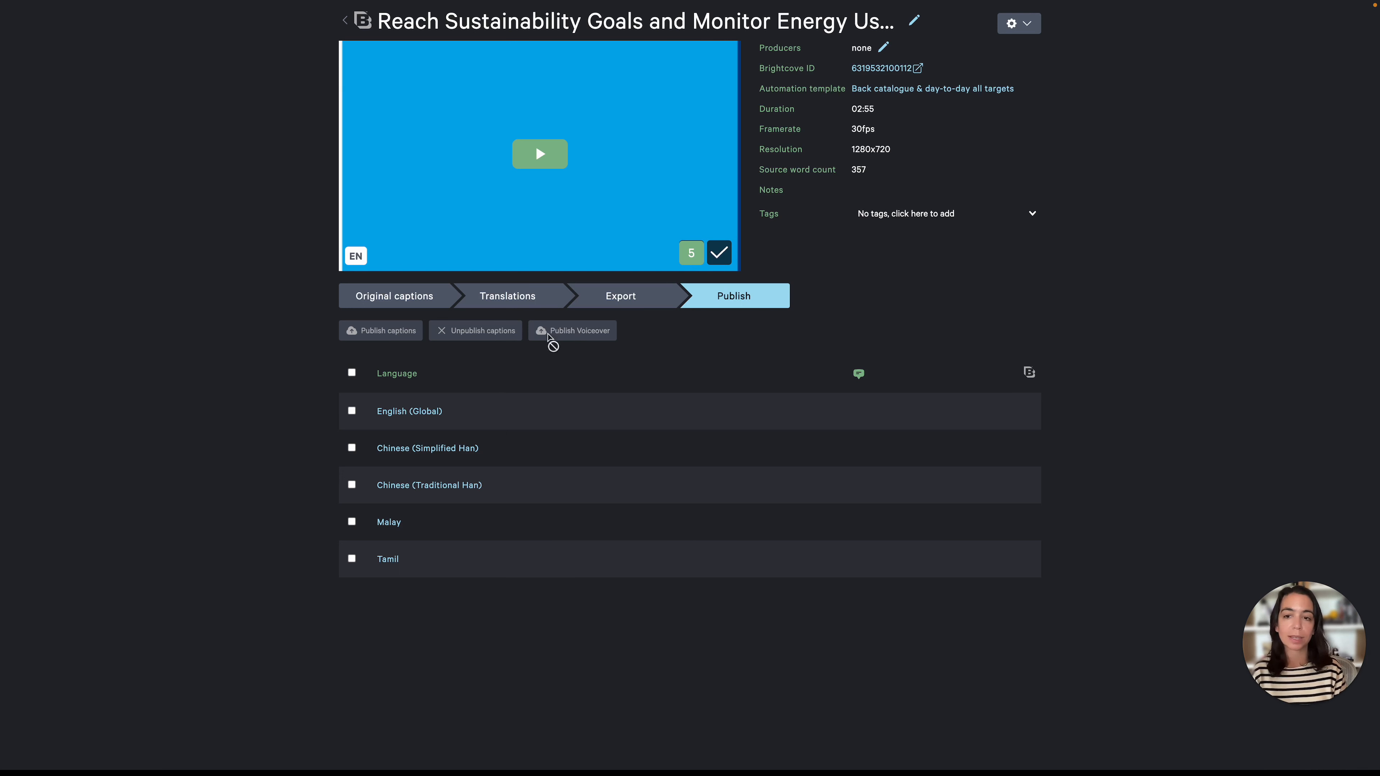
{"action": "left_click", "coordinate": [351, 411]}
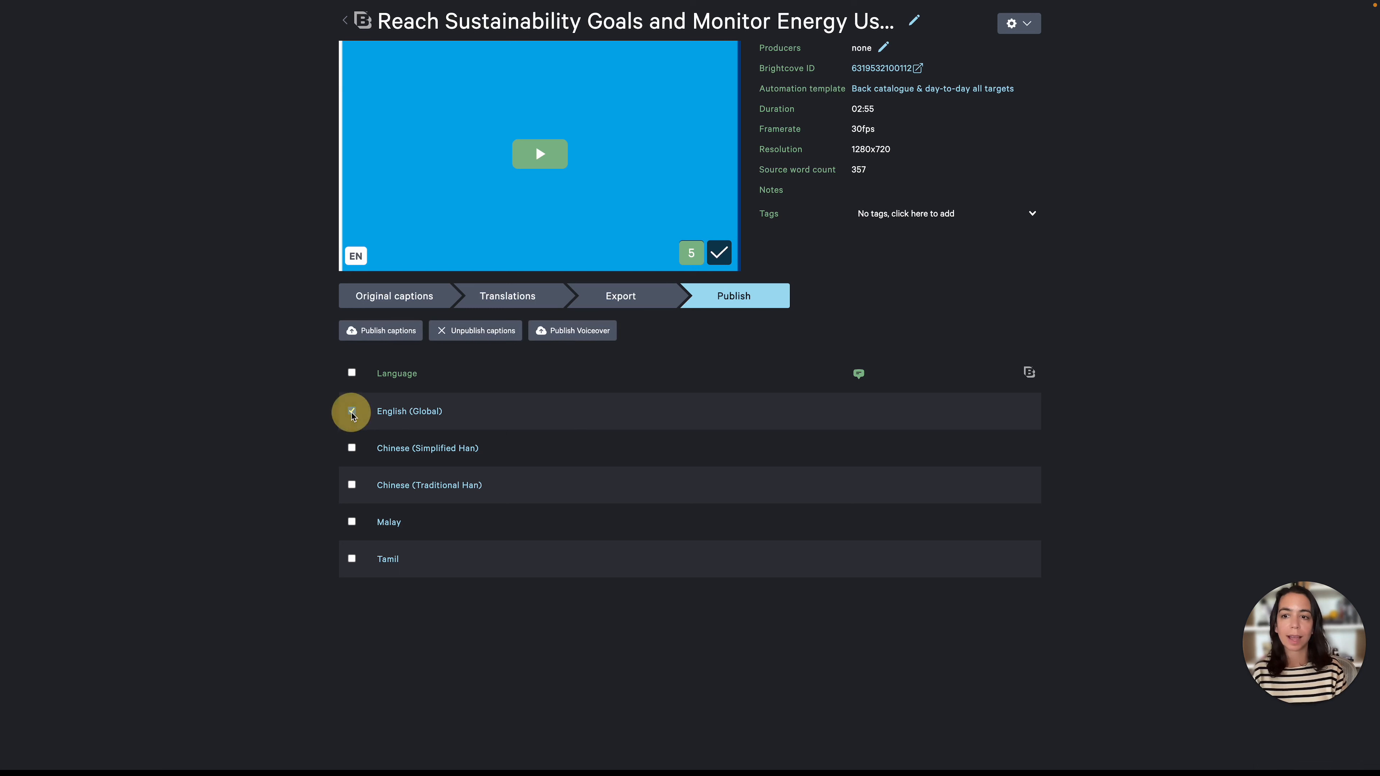
{"action": "left_click", "coordinate": [352, 448]}
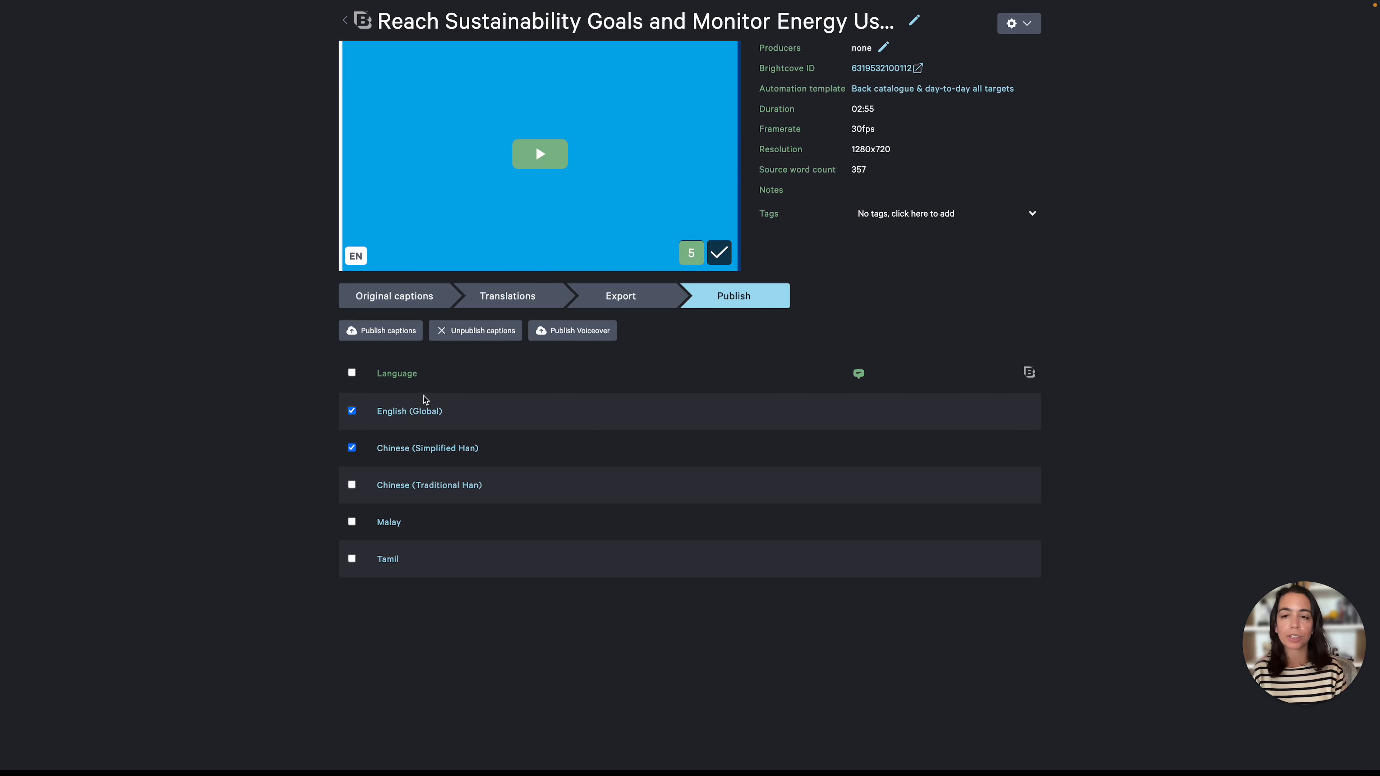